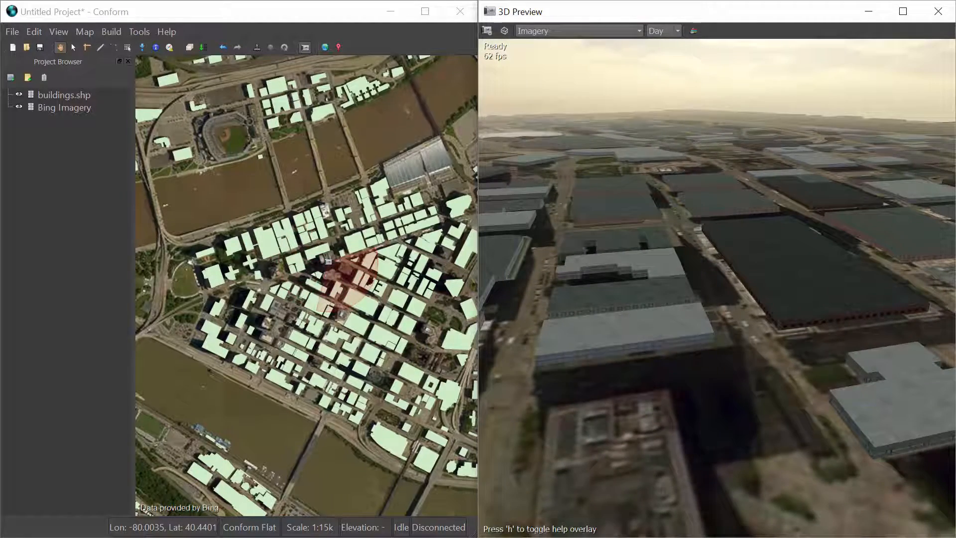
Open the 3D preview properties of the buildings.shp layer and set it to display as Buildings.
right_click(49, 93)
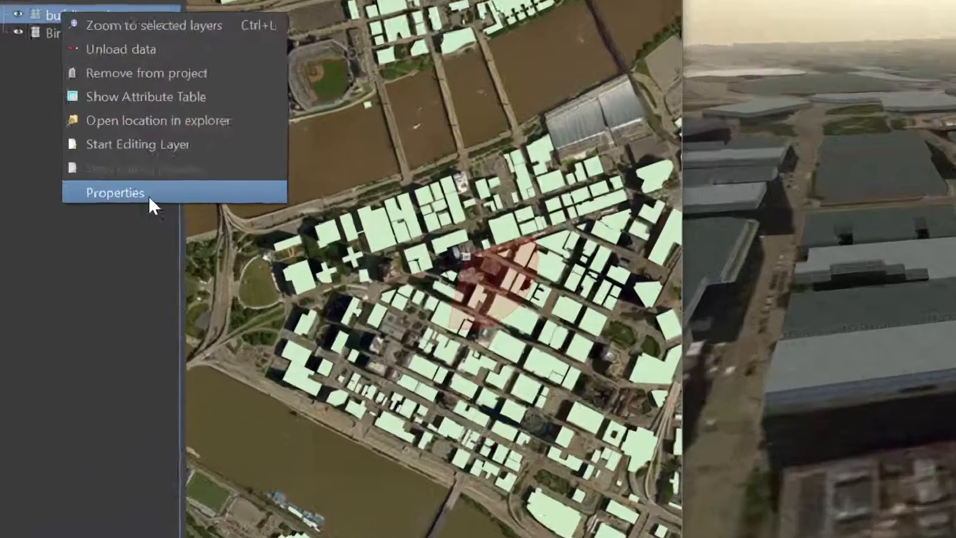
click(149, 196)
click(362, 102)
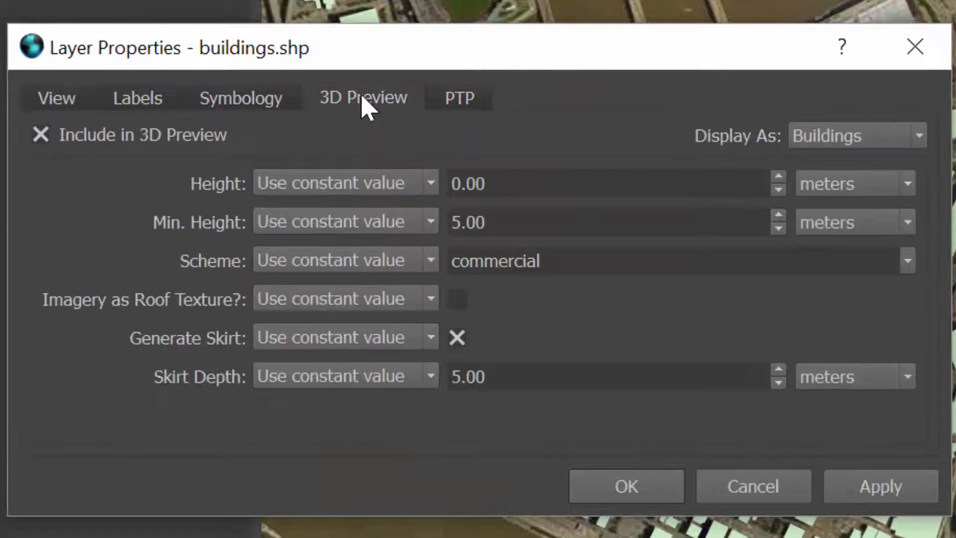
click(846, 146)
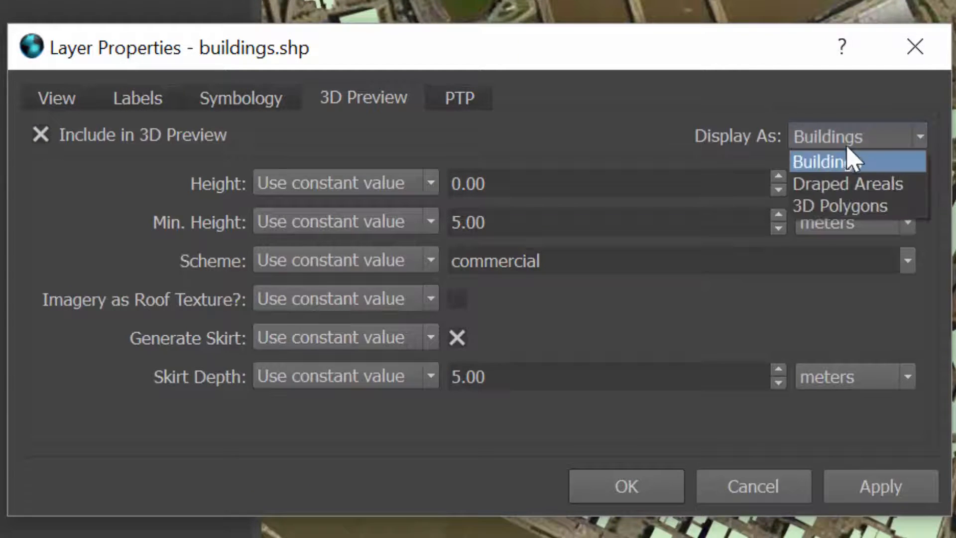
click(847, 162)
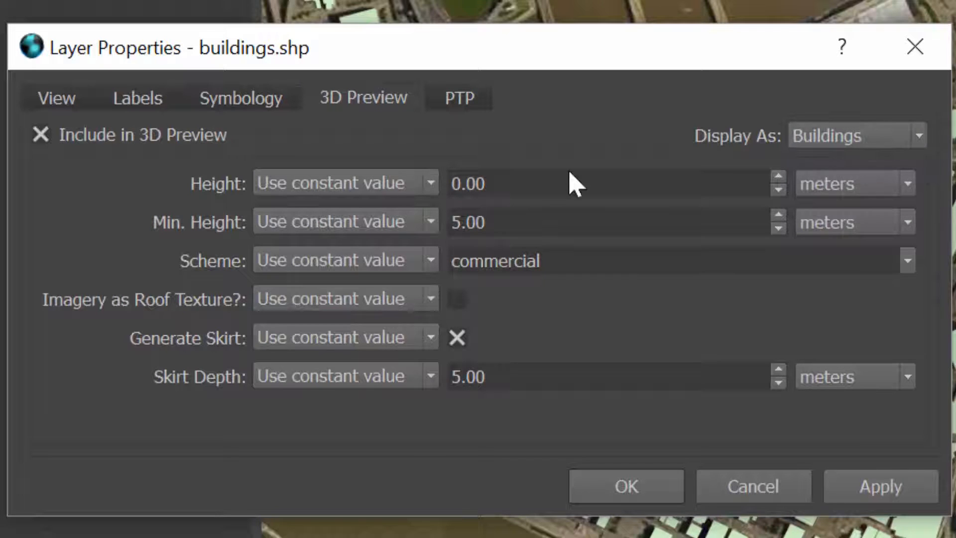
Set the buildings' height to use the source attribute MEAN in meters and accept the layer properties.
click(430, 184)
click(399, 209)
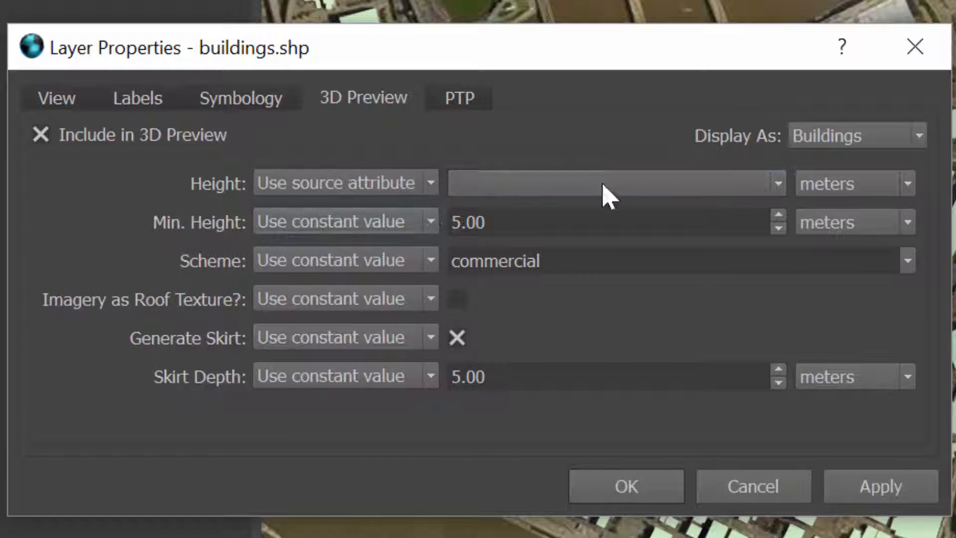
click(776, 191)
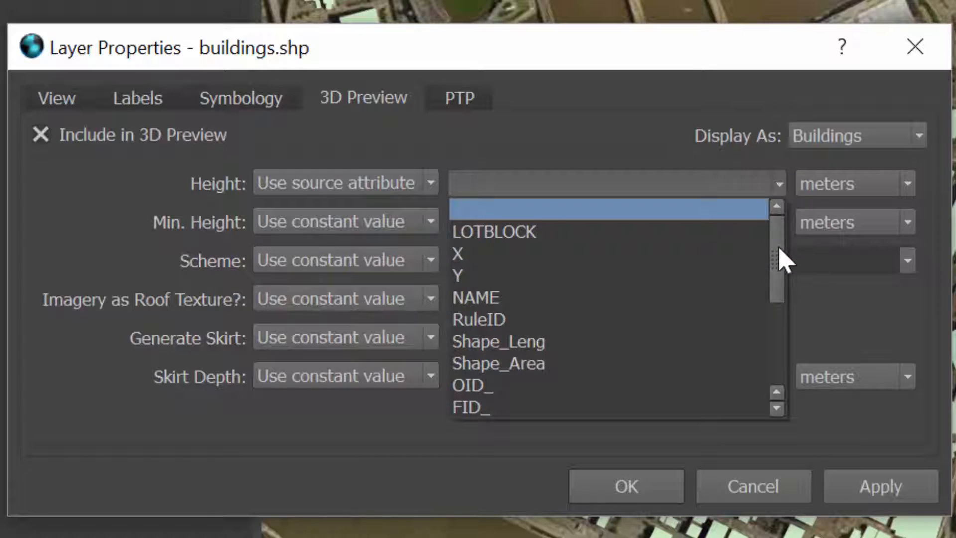
drag(779, 259, 776, 323)
click(720, 361)
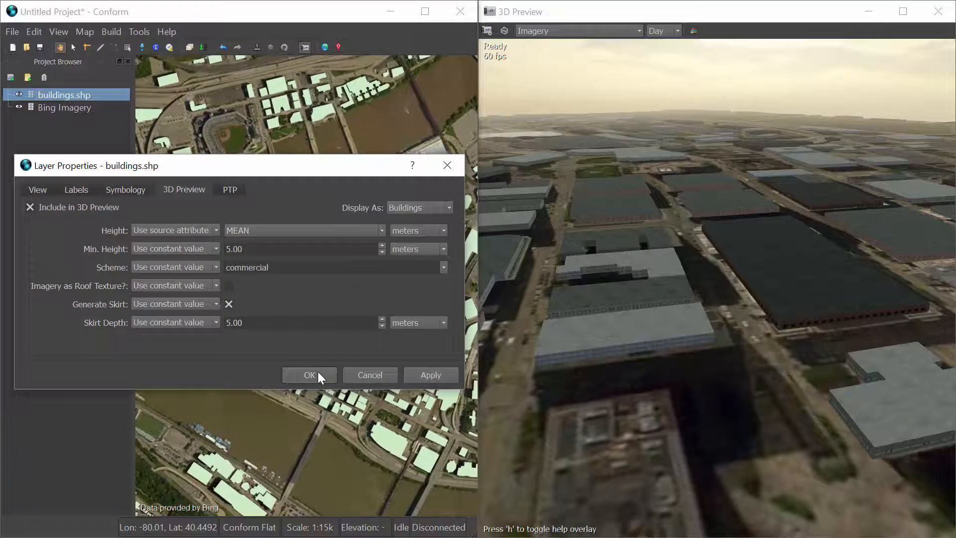
click(309, 374)
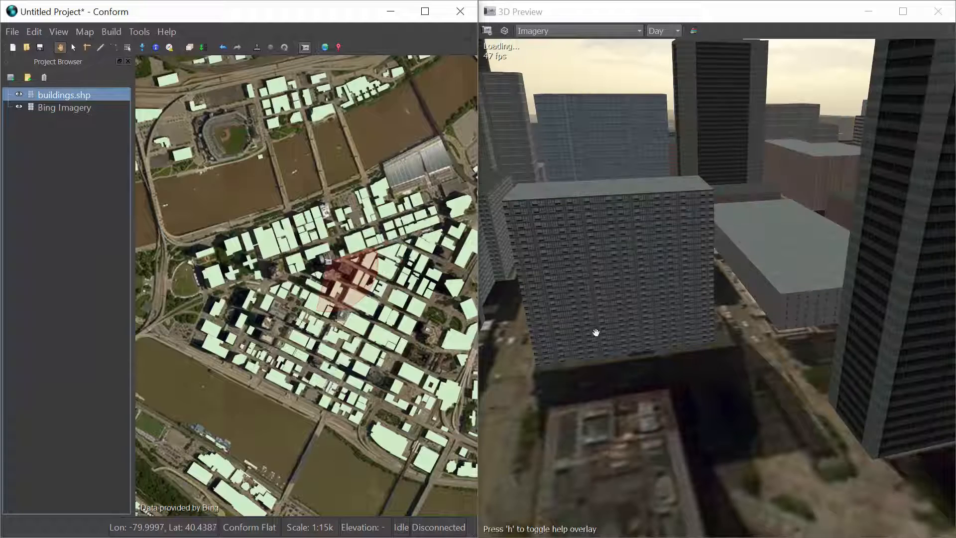
Look over the extruded buildings in the 3D preview, and launch PMGL Inspector to view the pitt_441_smithfield building from several angles.
drag(661, 334, 955, 321)
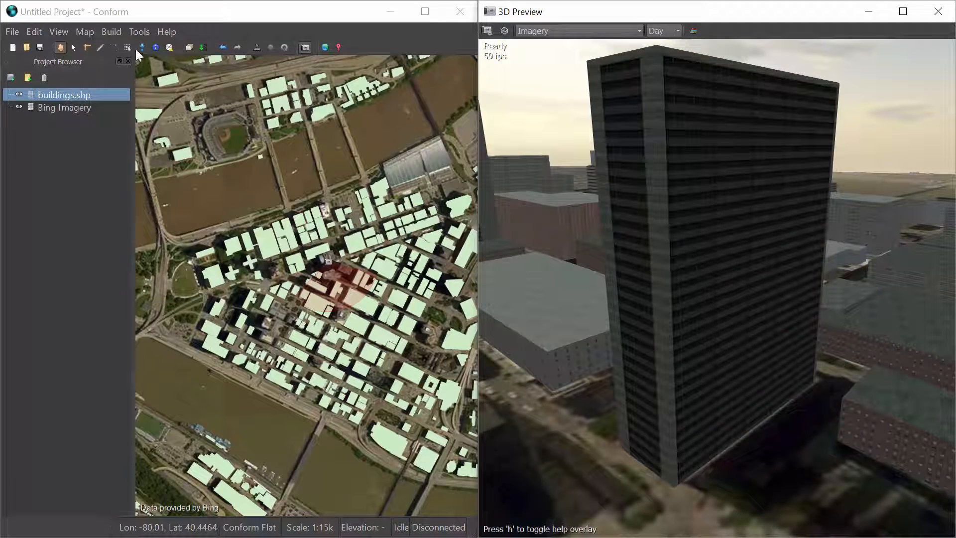
click(139, 32)
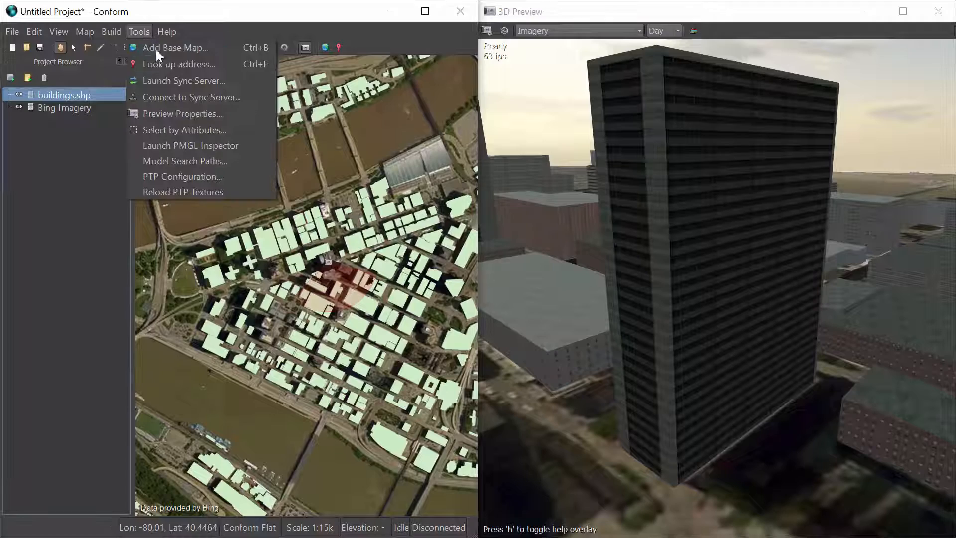
click(175, 147)
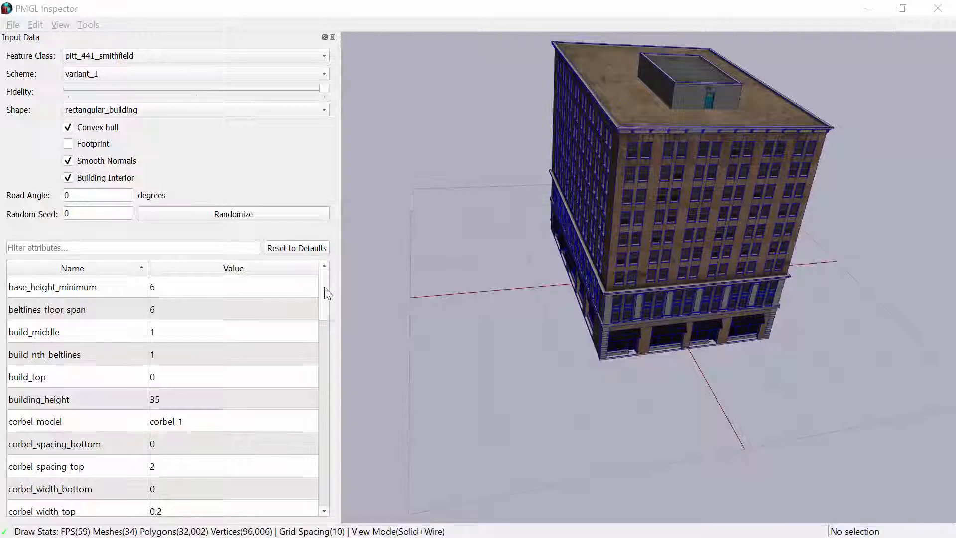
drag(772, 358, 692, 375)
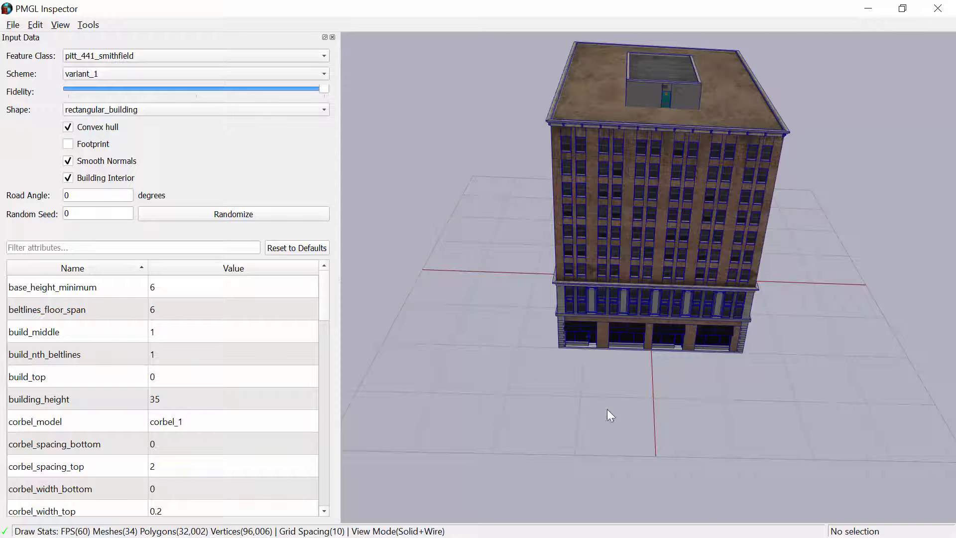
drag(607, 409, 389, 221)
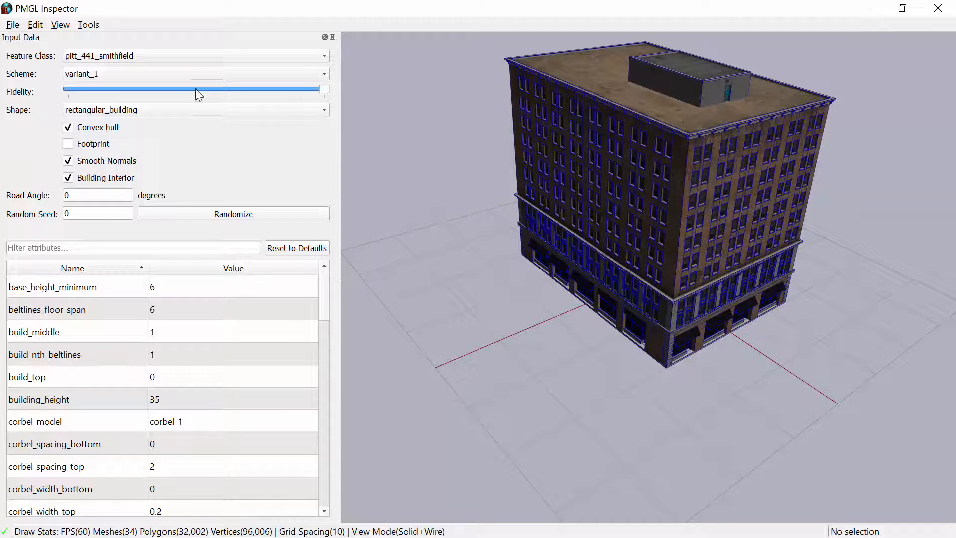
Compare the building at medium and lowest fidelity, returning the fidelity to its maximum.
drag(196, 89, 195, 88)
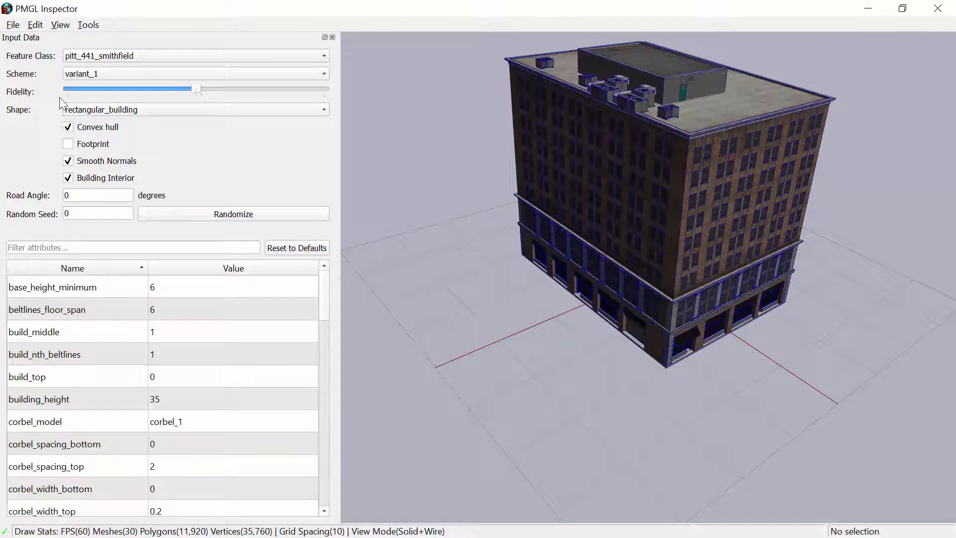
drag(732, 398, 642, 416)
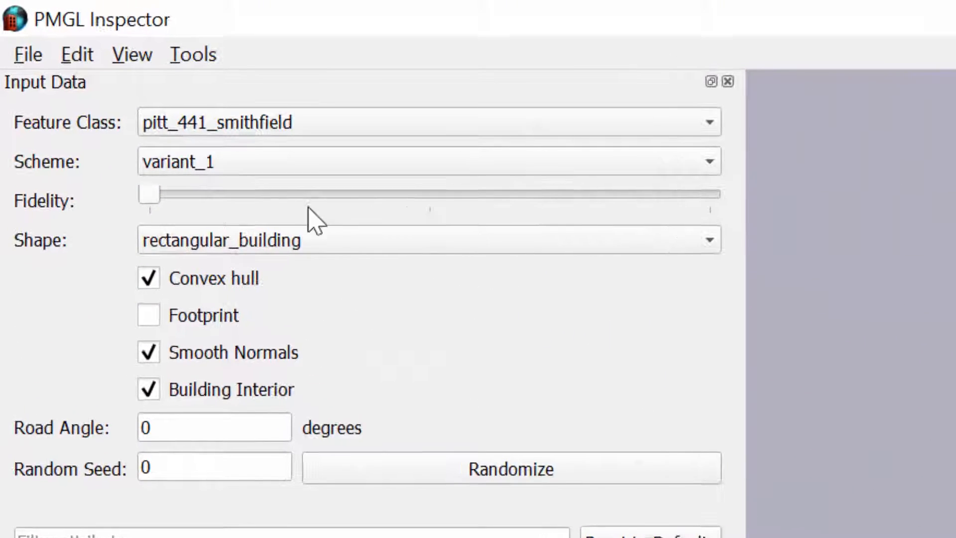
drag(145, 197, 658, 243)
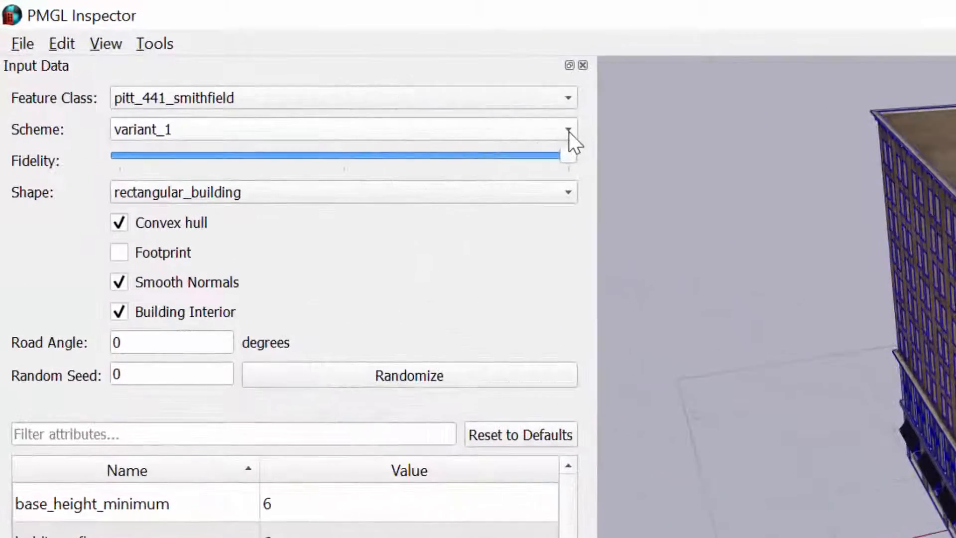
Change the pitt_441_smithfield scheme to variant_2 and look through its attribute list.
click(377, 88)
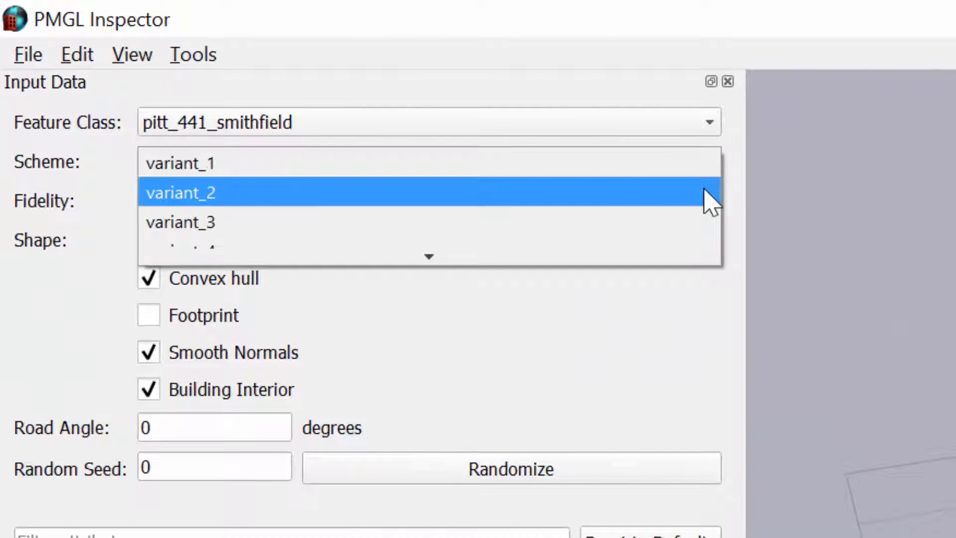
click(704, 191)
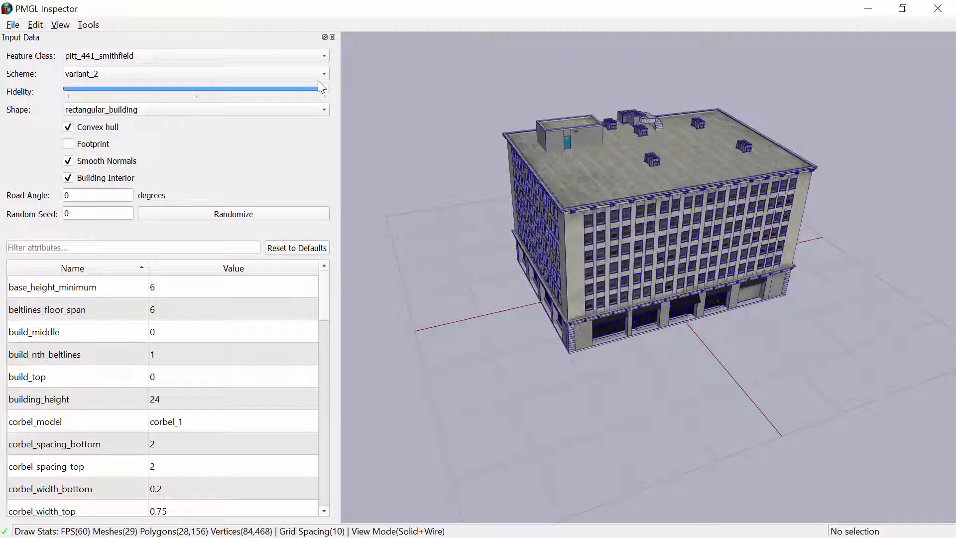
scroll(324, 294, down, 1)
drag(326, 299, 317, 444)
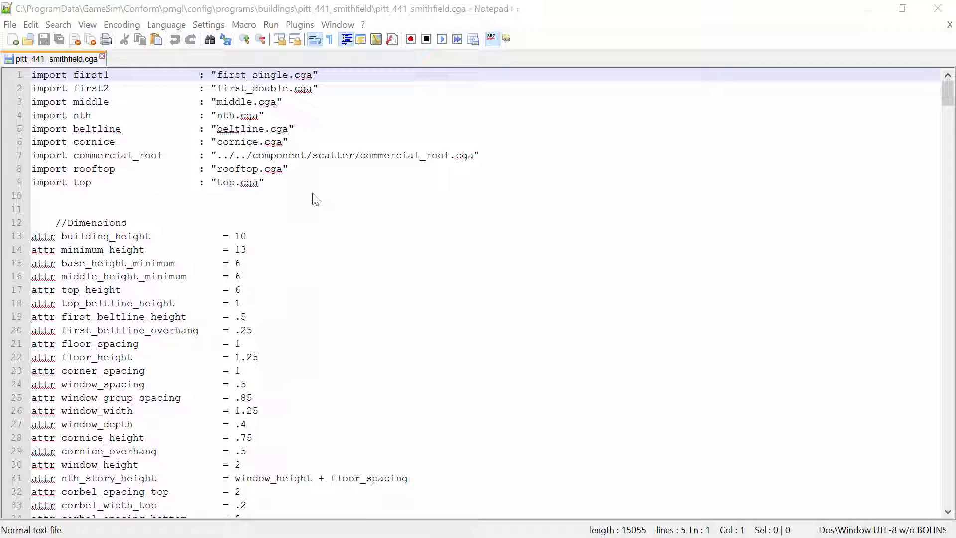
Switch to Notepad++ and read through the imports and attribute definitions in pitt_441_smithfield.cga.
click(322, 180)
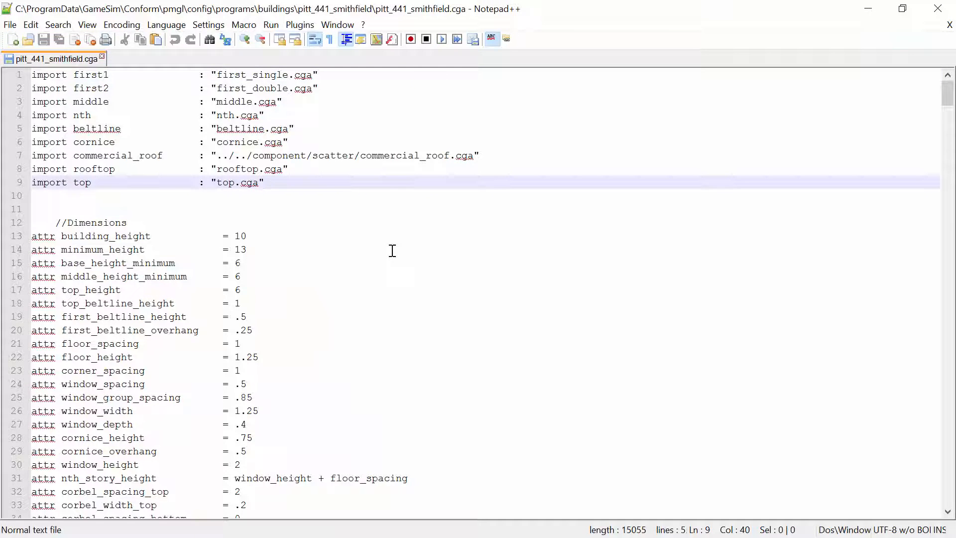
scroll(393, 250, down, 4)
scroll(392, 254, down, 4)
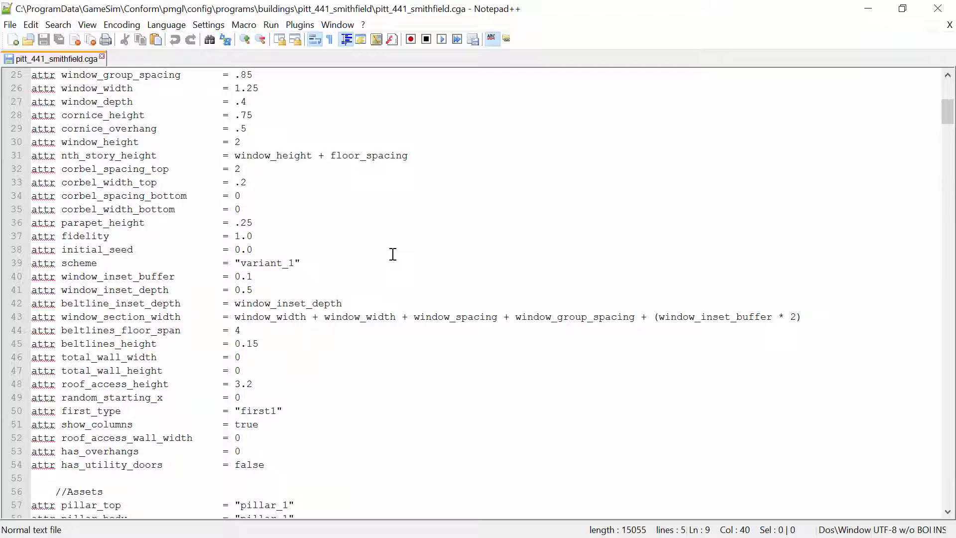
scroll(393, 254, down, 8)
scroll(393, 255, down, 16)
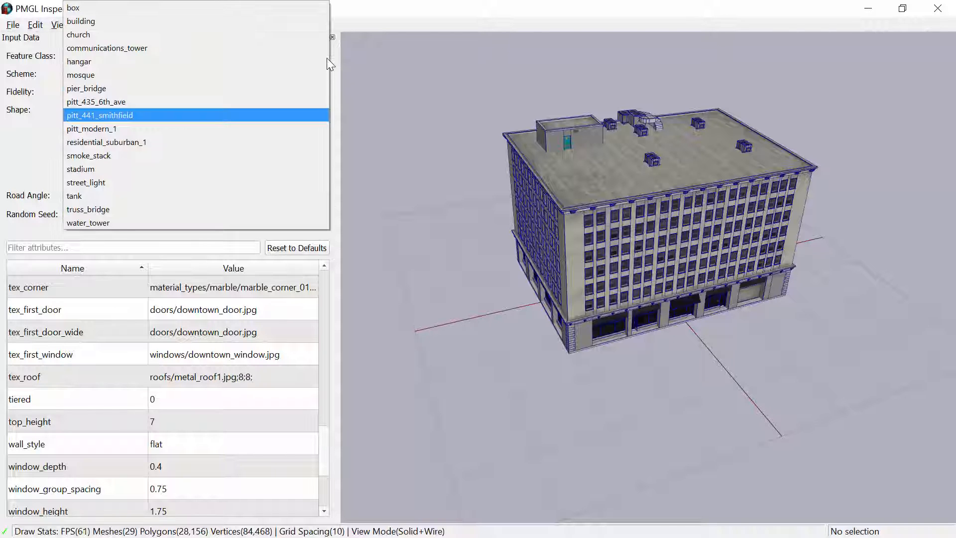
Back in PMGL Inspector, load the pitt_modern_1 feature class with the variant_3 scheme and examine the building up close.
click(302, 129)
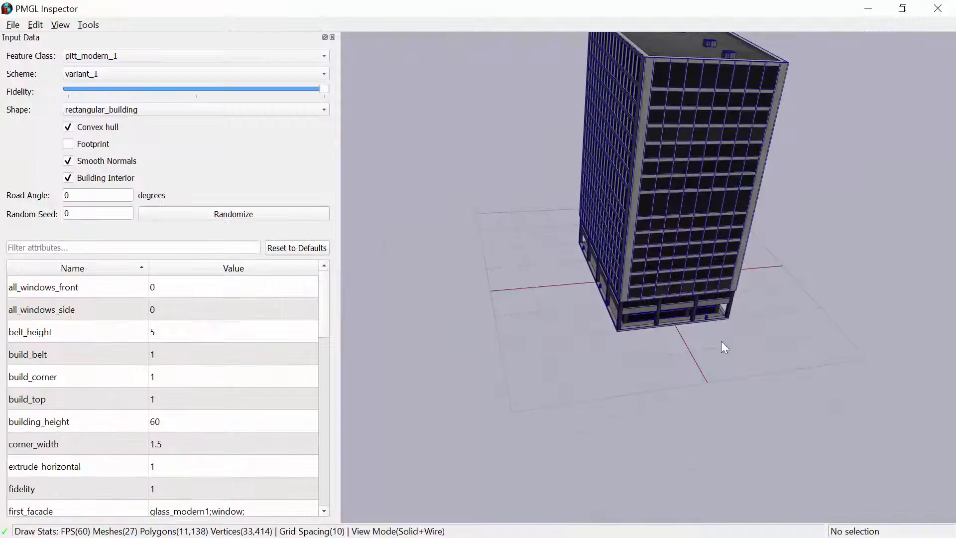
drag(722, 341, 493, 302)
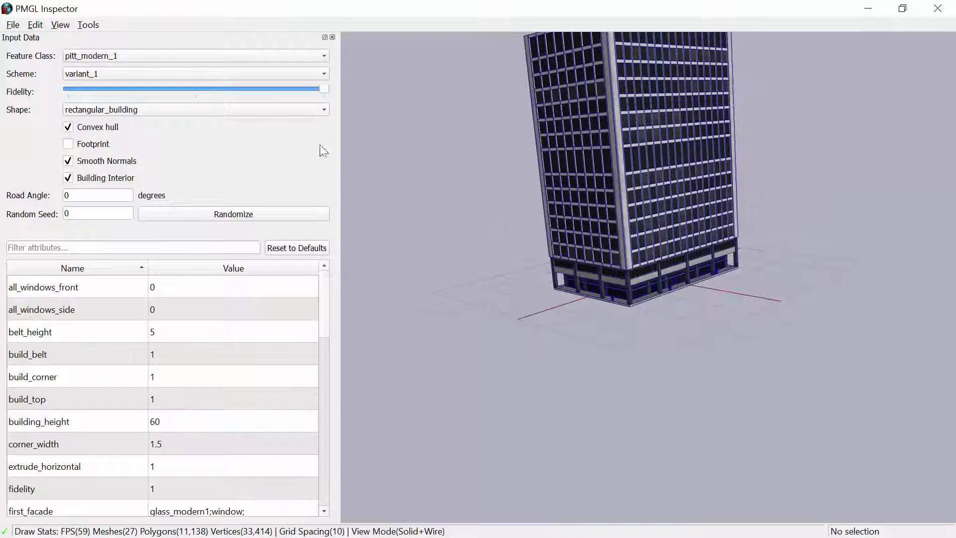
click(276, 73)
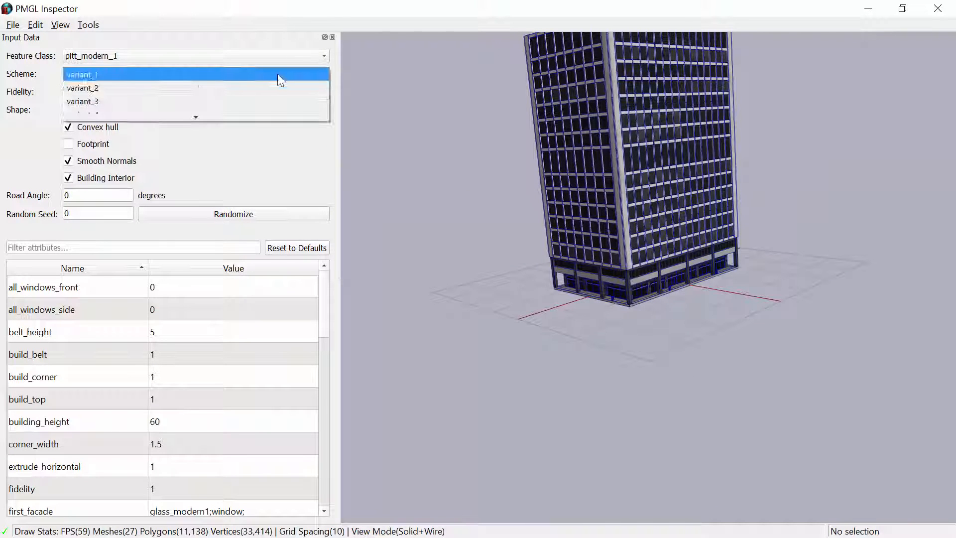
click(277, 101)
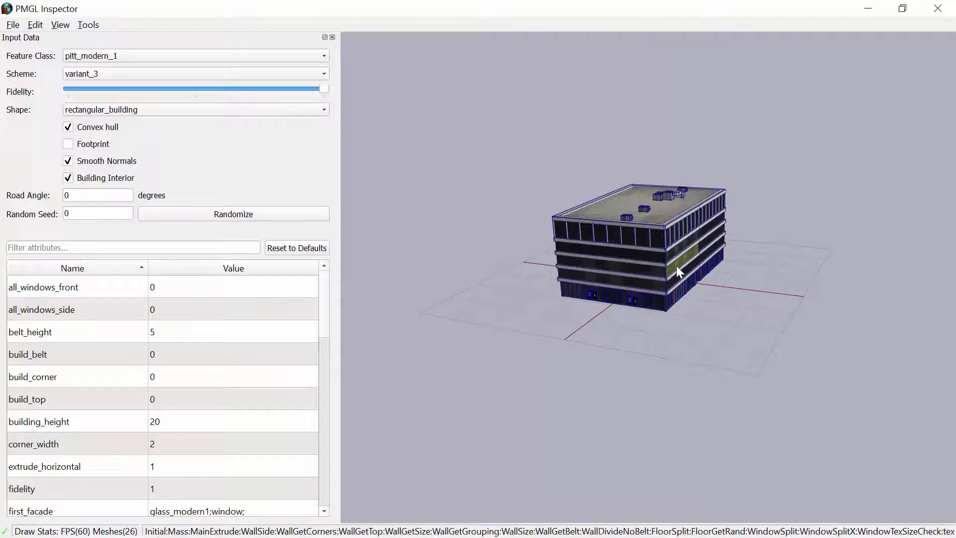
scroll(676, 265, up, 3)
scroll(675, 277, up, 3)
scroll(695, 320, down, 3)
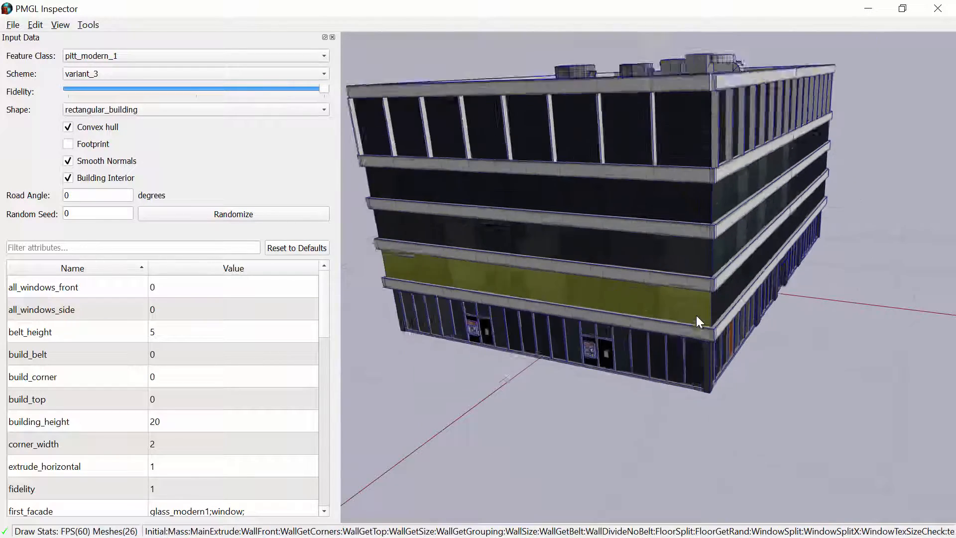
drag(748, 338, 667, 376)
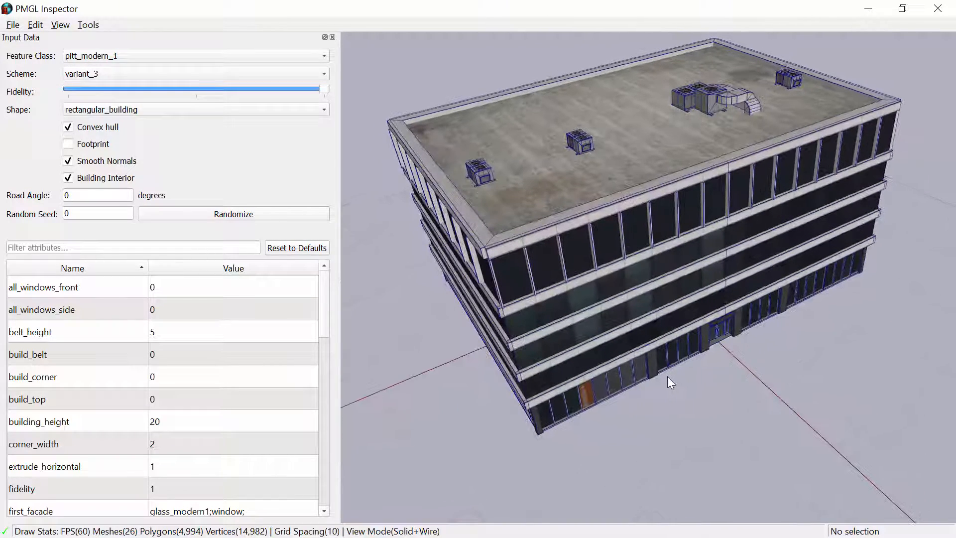
Turn off the texture and dirt map display and inspect the bare building geometry.
click(60, 27)
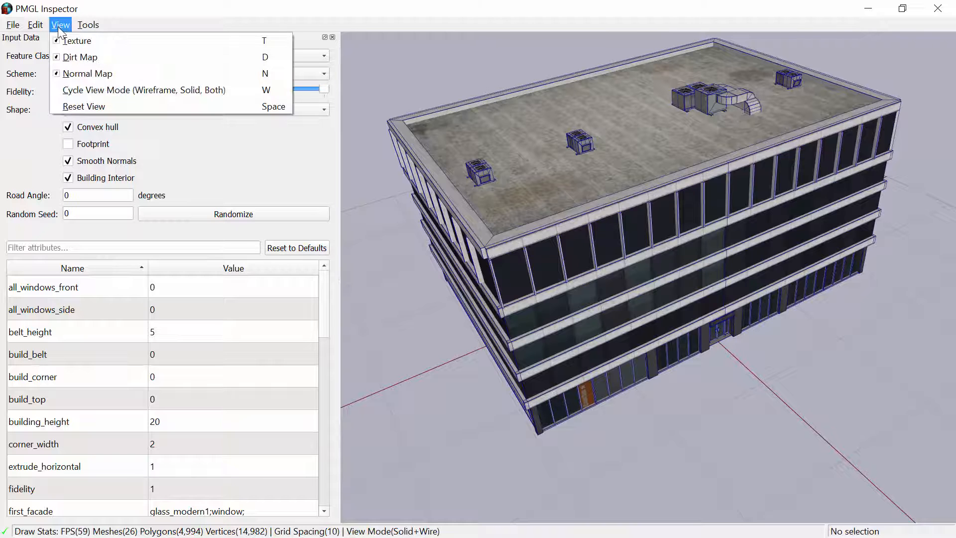
click(61, 40)
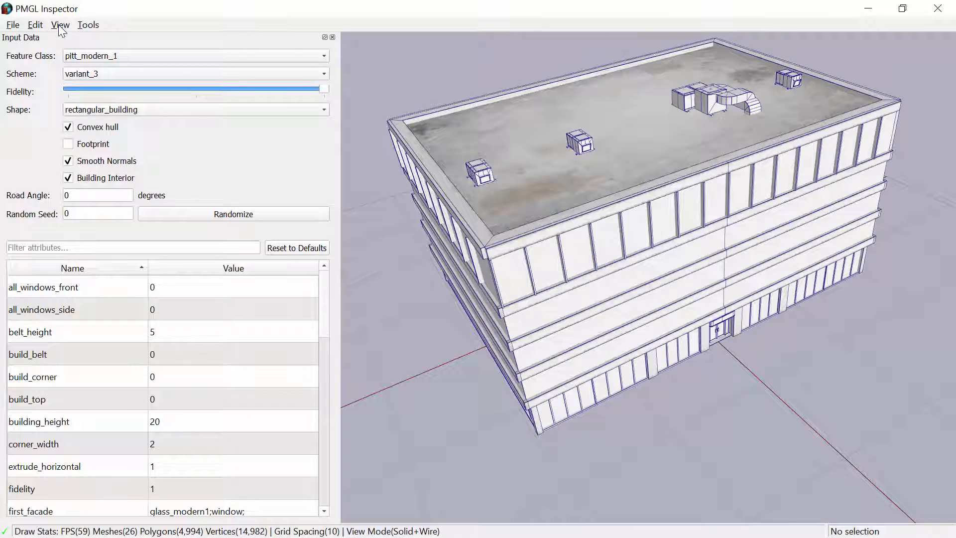
click(61, 26)
click(75, 54)
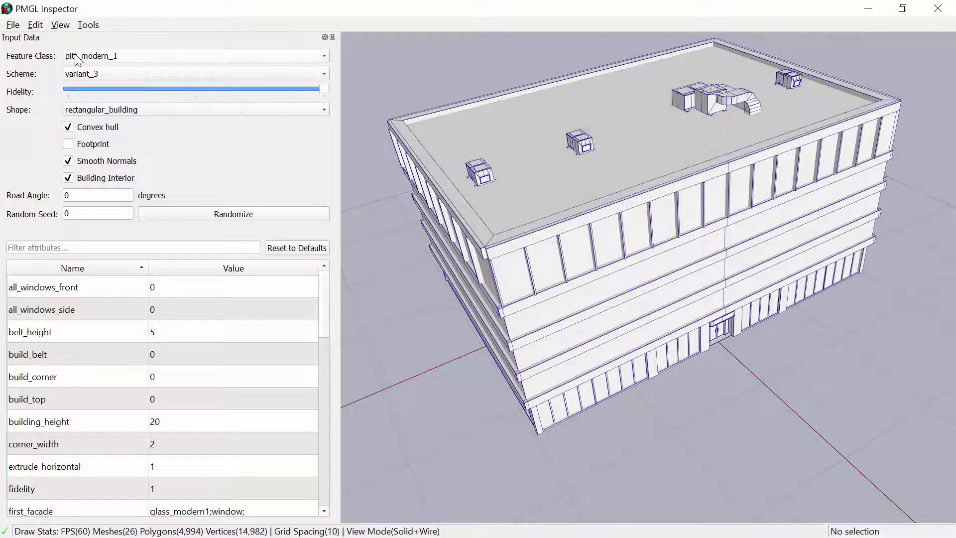
scroll(505, 224, up, 5)
scroll(506, 228, down, 5)
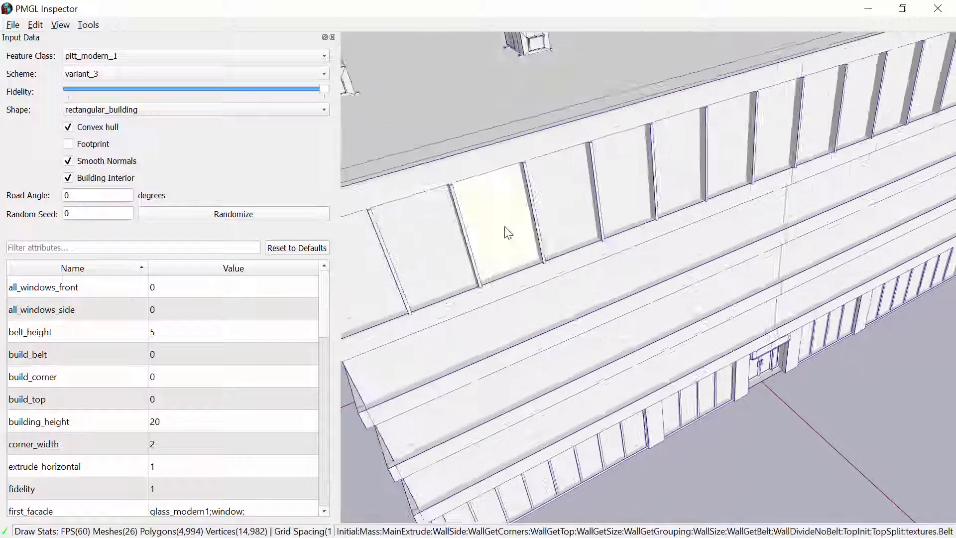
Turn the dirt map and texture display back on for the building.
click(60, 25)
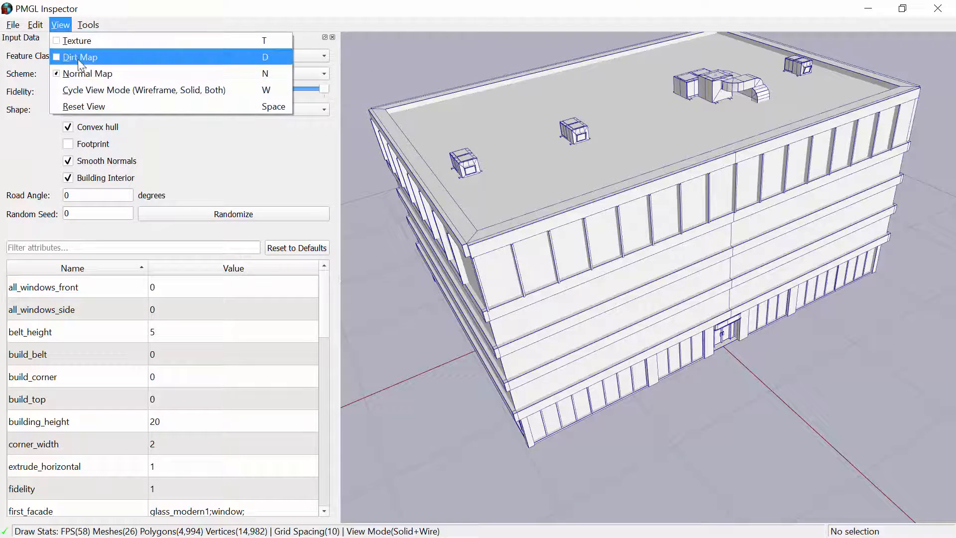
click(78, 58)
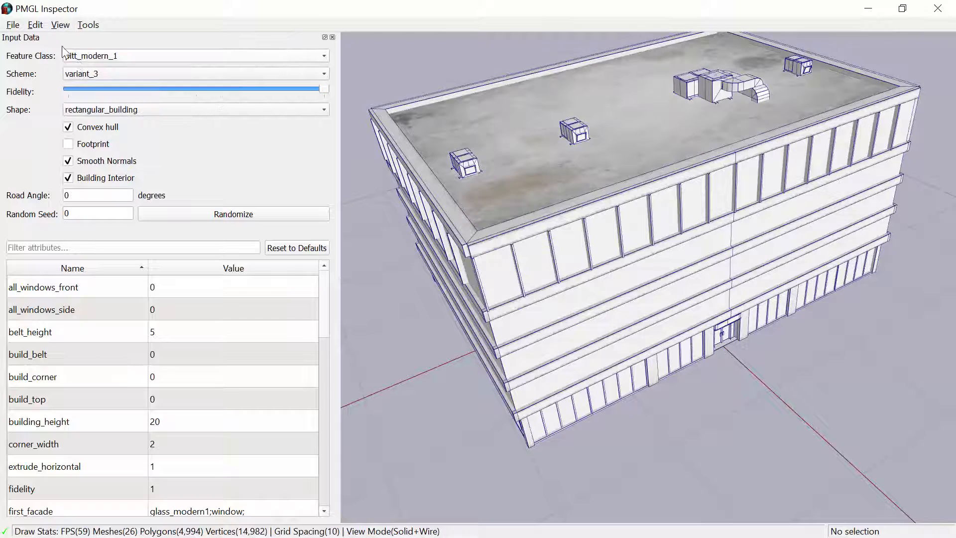
click(60, 25)
click(80, 73)
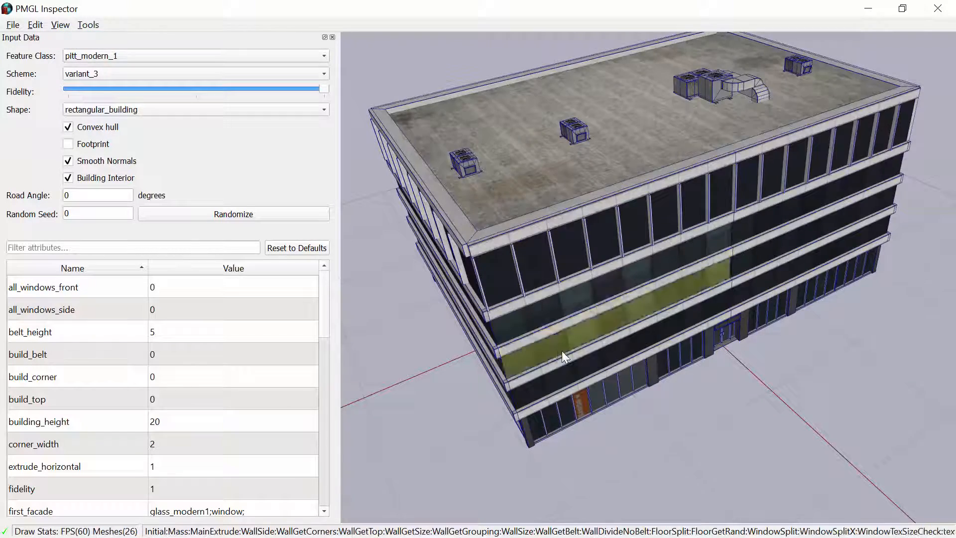
Load the residential_suburban_1 feature class and examine the house's facade, porch and garage up close.
mouse_move(562, 350)
mouse_down()
mouse_move(628, 328)
mouse_move(601, 330)
mouse_move(387, 247)
mouse_up()
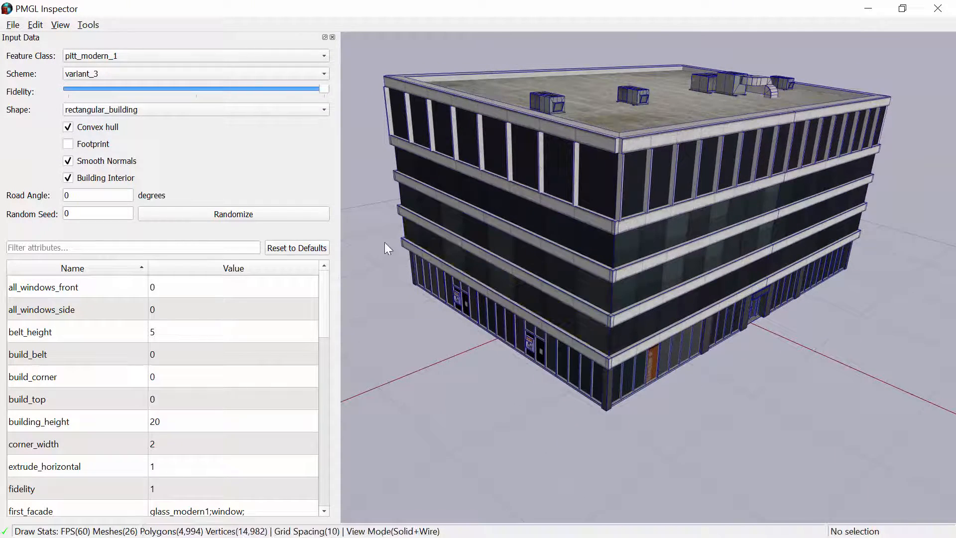
click(282, 55)
click(249, 143)
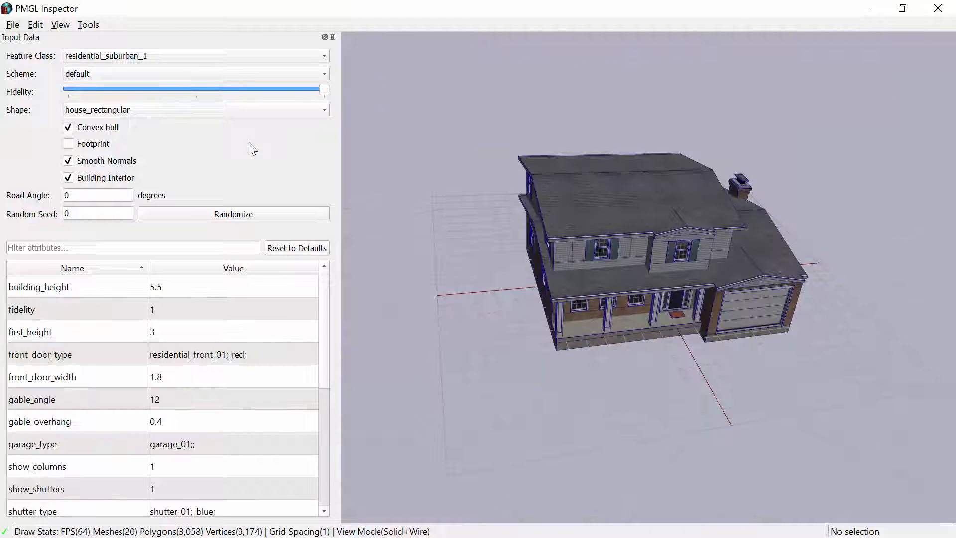
drag(665, 392, 746, 334)
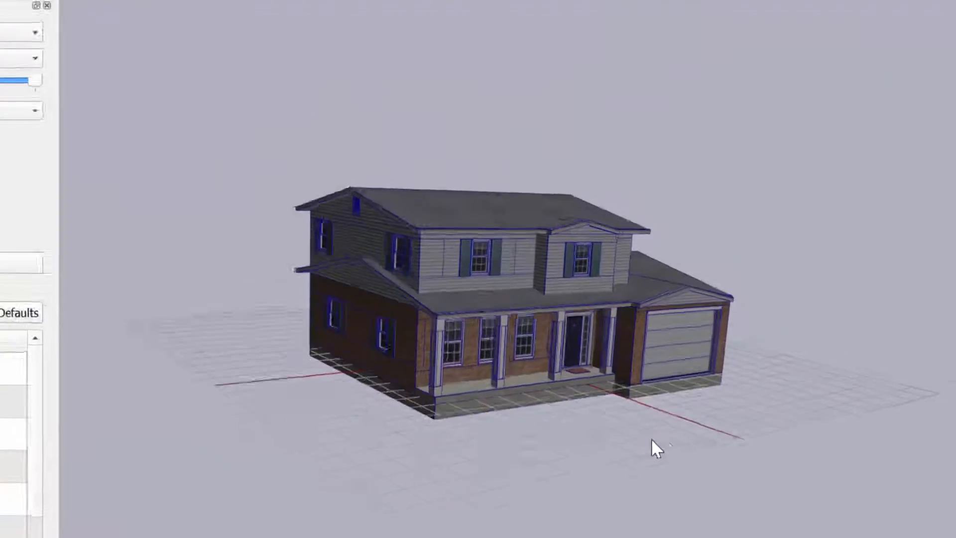
scroll(583, 354, up, 5)
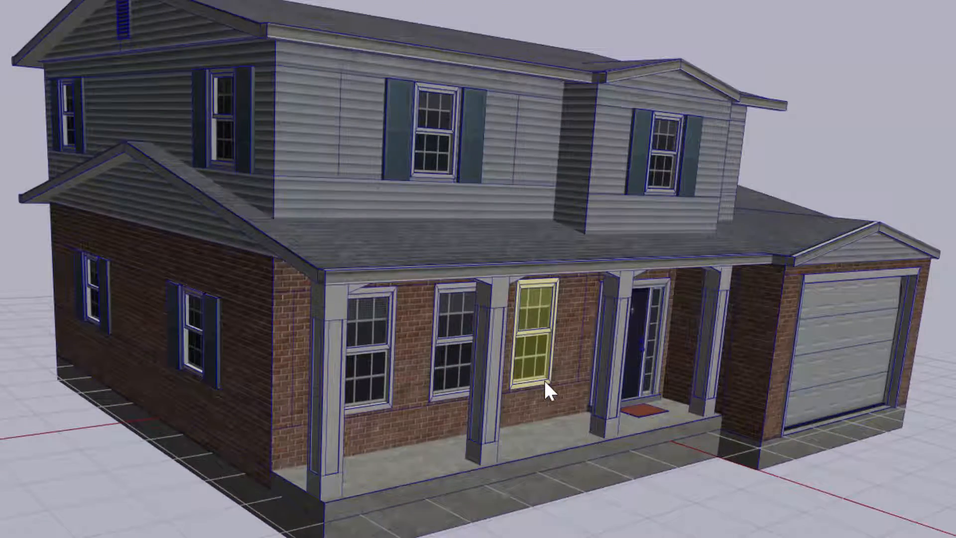
scroll(545, 387, up, 2)
drag(866, 537, 794, 537)
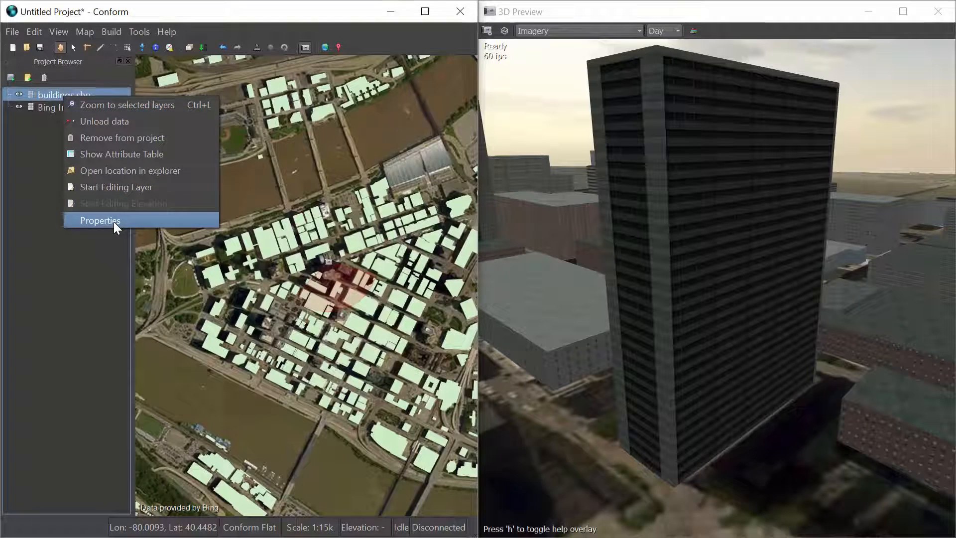
Switch to Conform, open the 3D Preview properties of the buildings.shp layer and review the available constant building schemes.
click(114, 222)
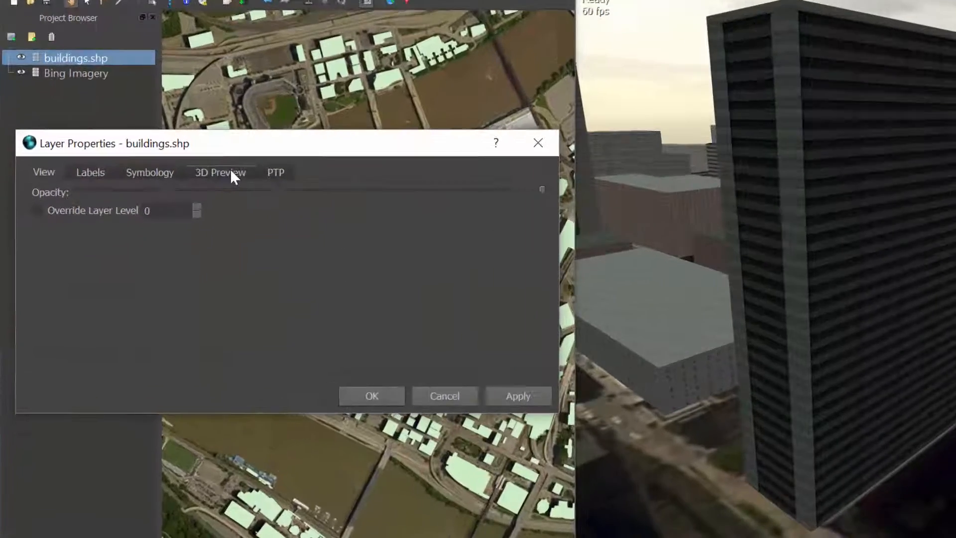
click(184, 190)
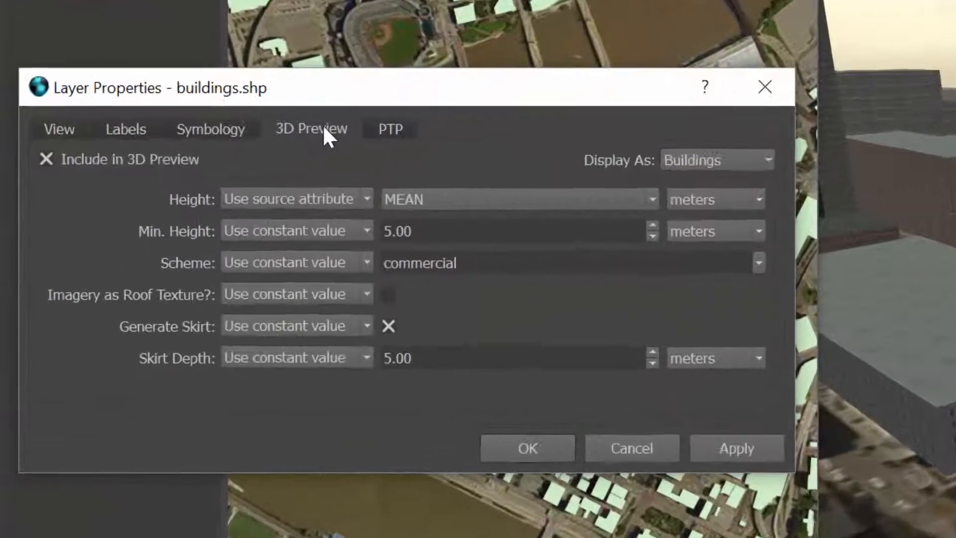
click(894, 260)
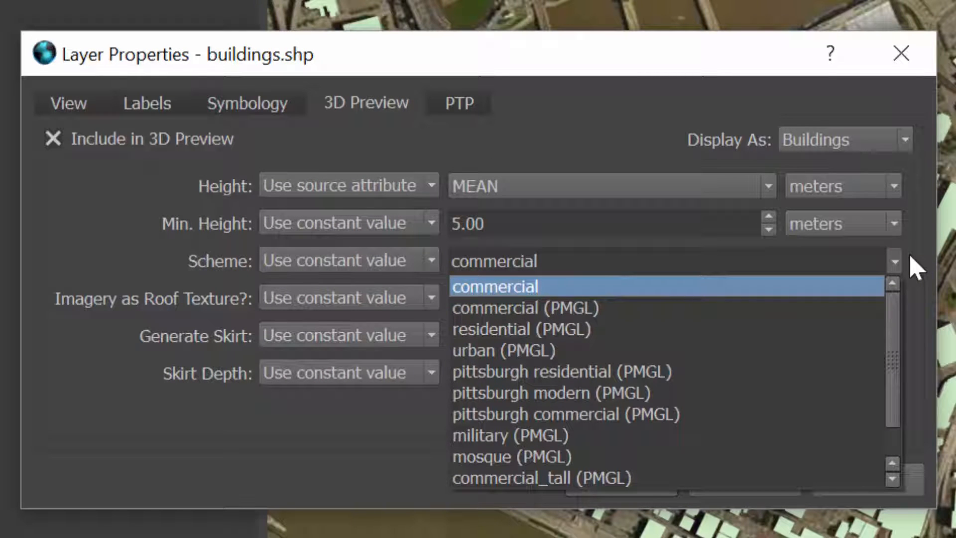
click(916, 267)
Make the buildings layer take its scheme from the PMGS source attribute and accept the layer properties.
click(431, 263)
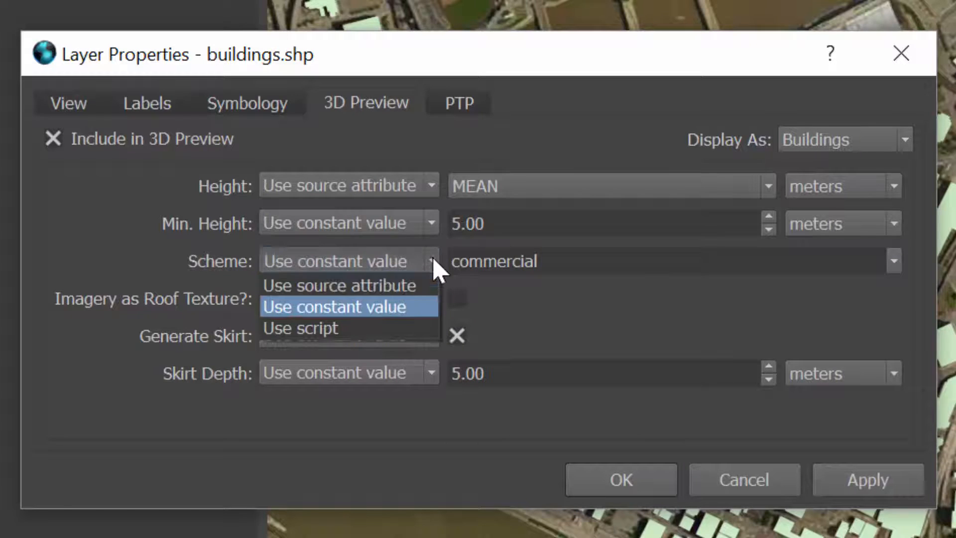
click(418, 287)
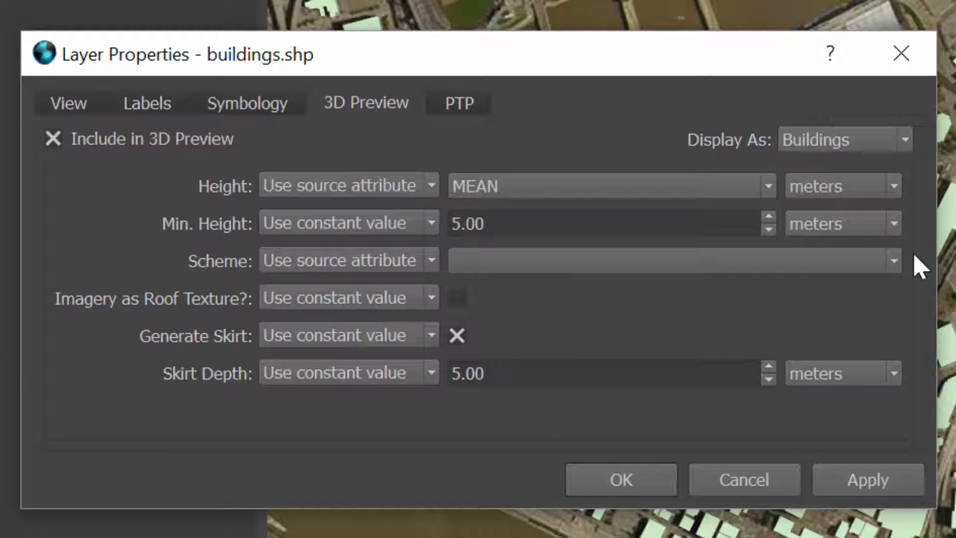
click(895, 262)
drag(894, 328, 855, 454)
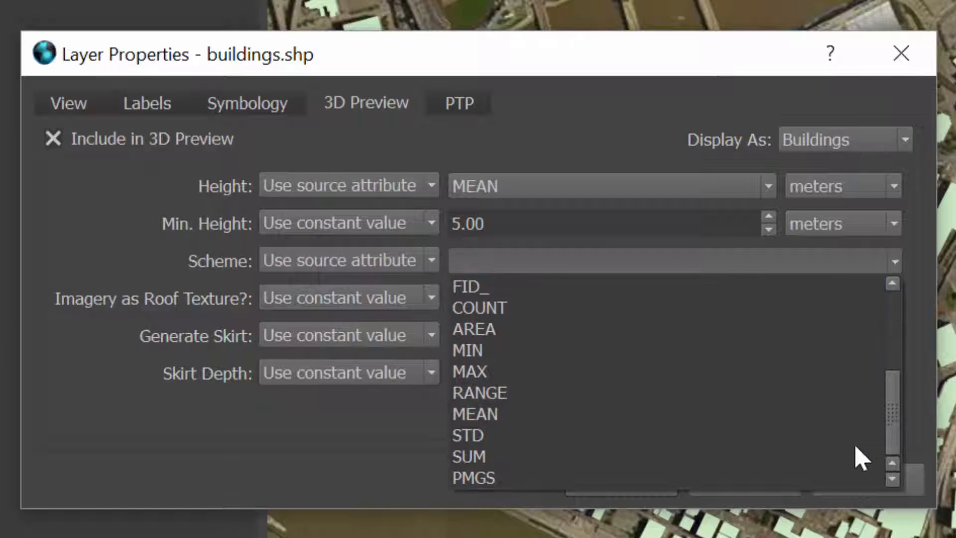
click(776, 479)
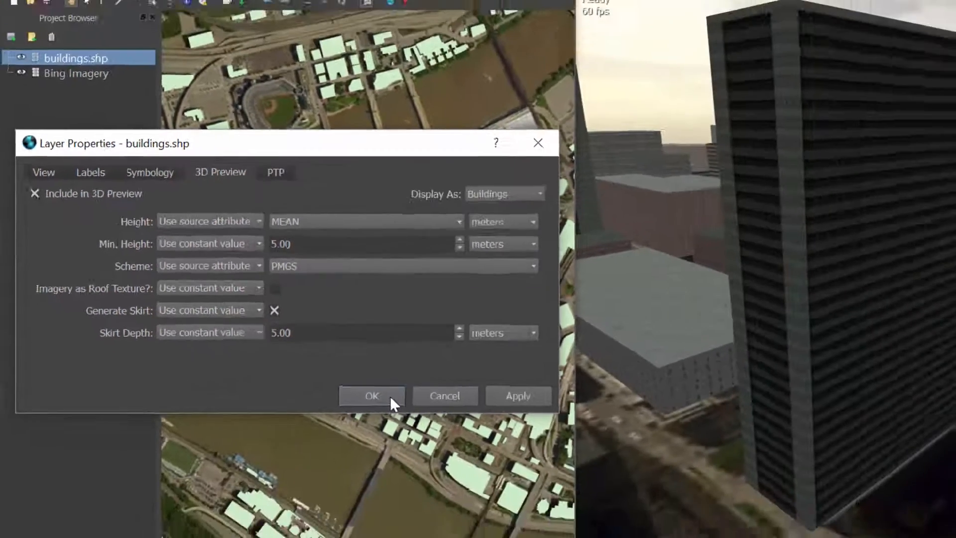
click(620, 479)
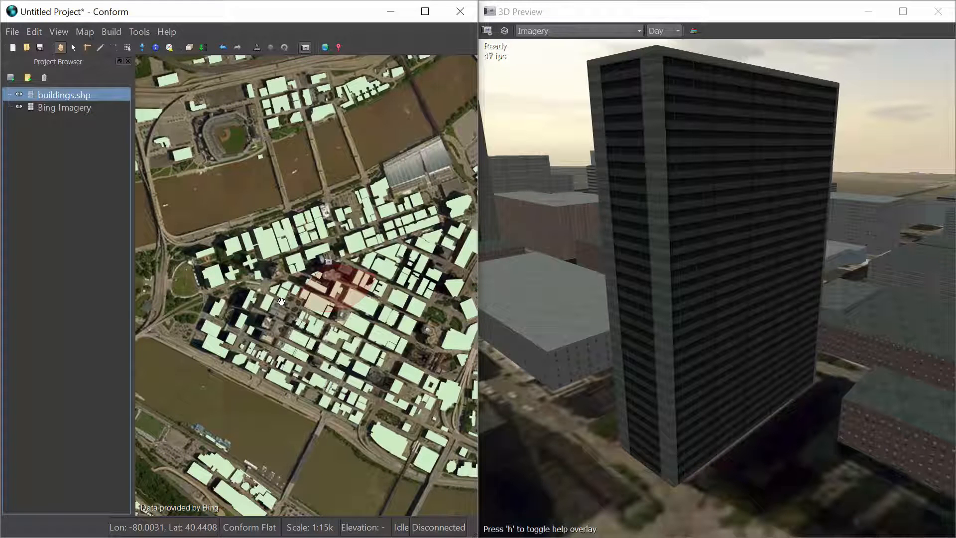
Open the attribute table of buildings.shp and widen its PMGS column.
right_click(78, 94)
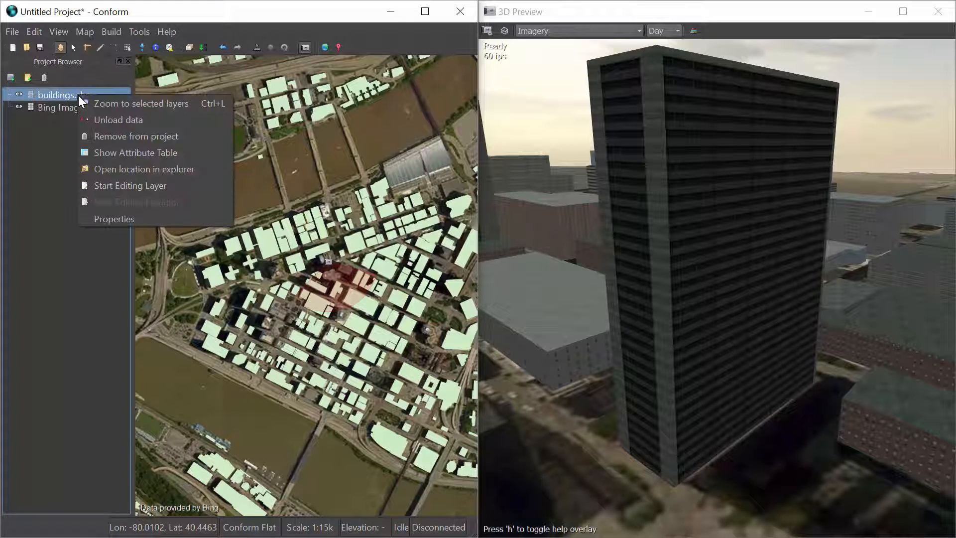
click(132, 153)
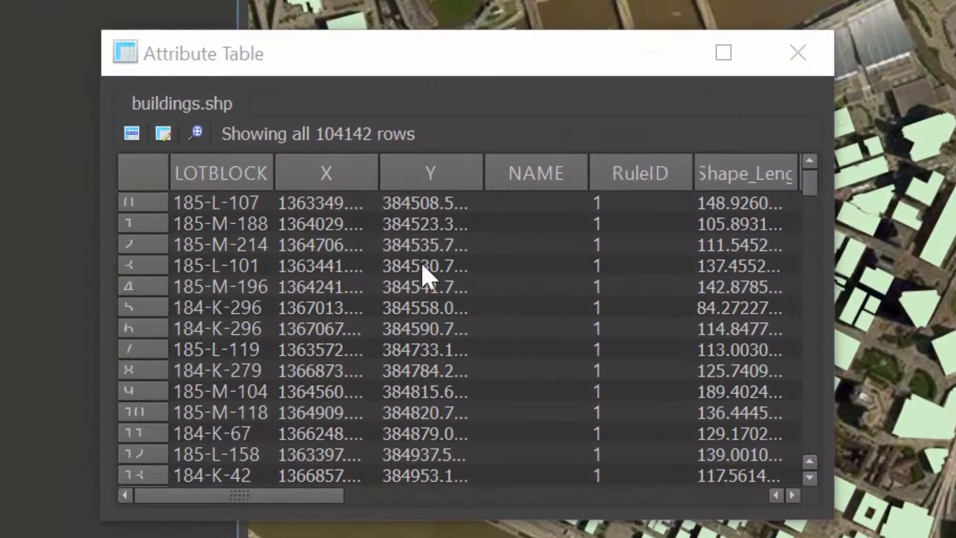
drag(319, 493, 836, 476)
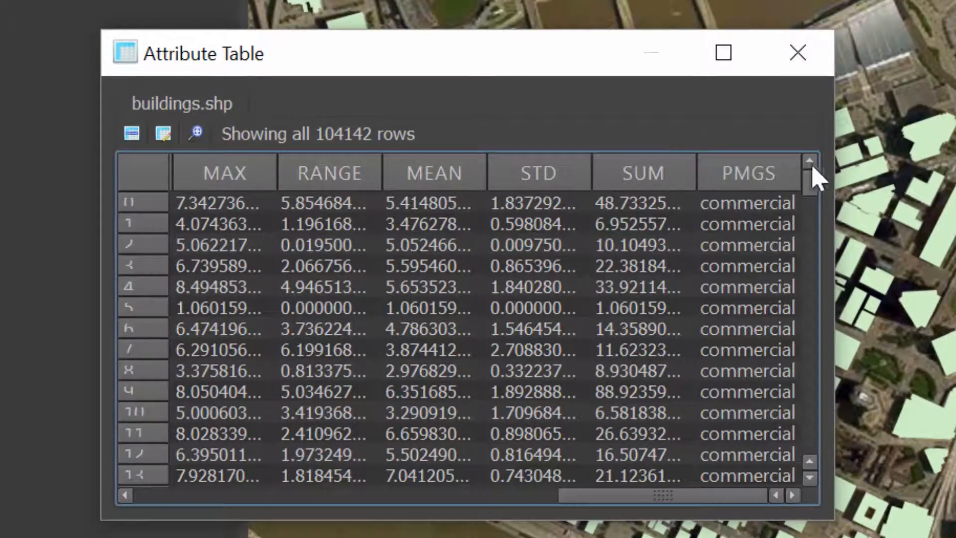
drag(800, 162, 890, 154)
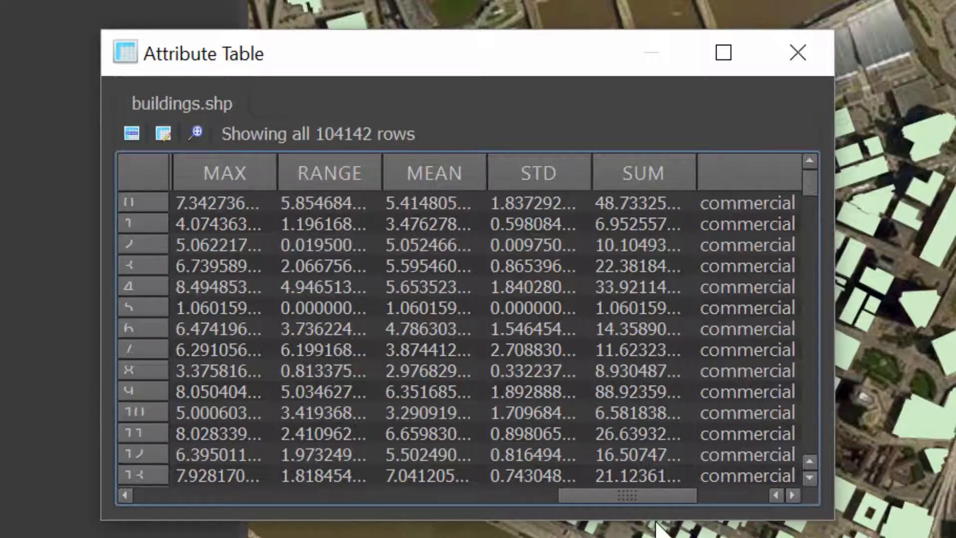
drag(644, 497, 707, 495)
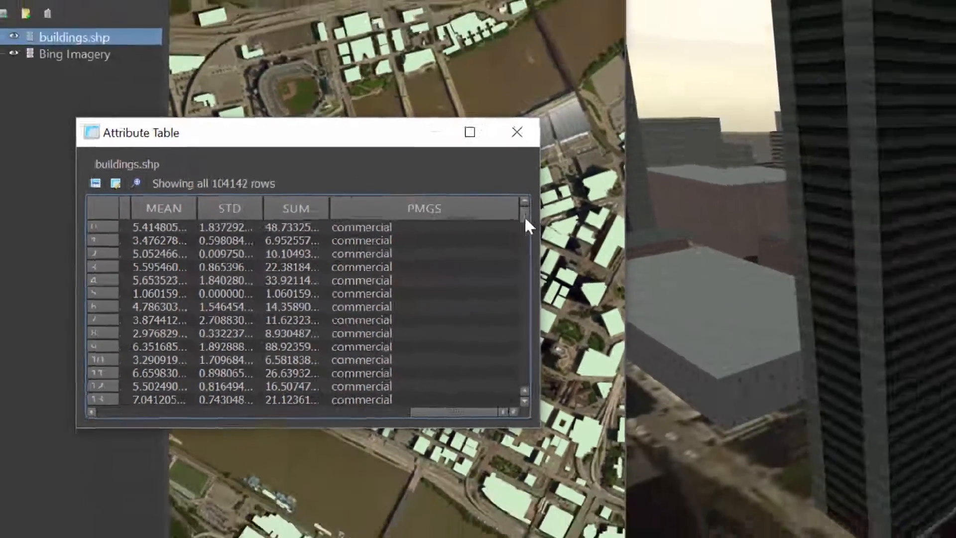
mouse_move(525, 217)
mouse_down()
mouse_move(524, 263)
mouse_move(529, 205)
mouse_up()
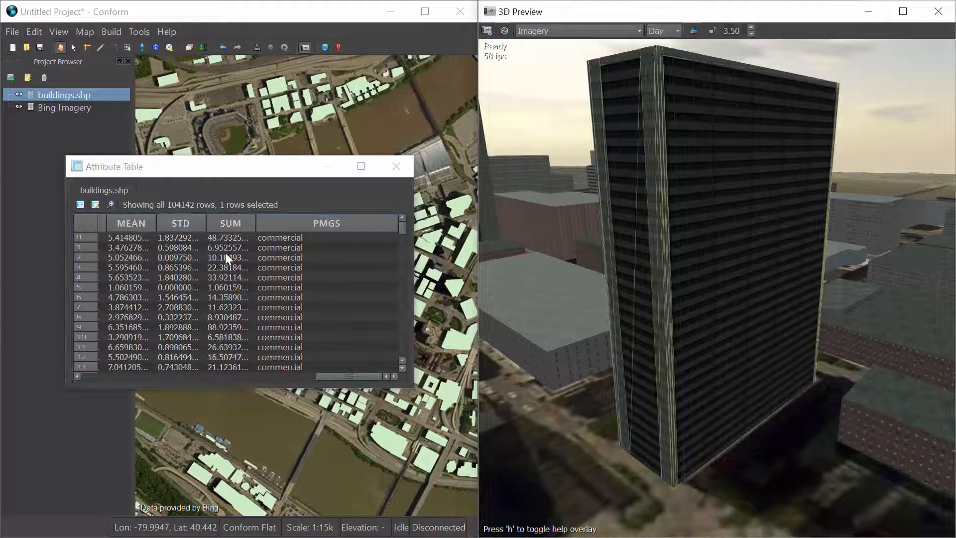
Show only the selected tower's record, enable editing, and set its PMGS value to pittsburgh commercial (PMGL).
click(78, 204)
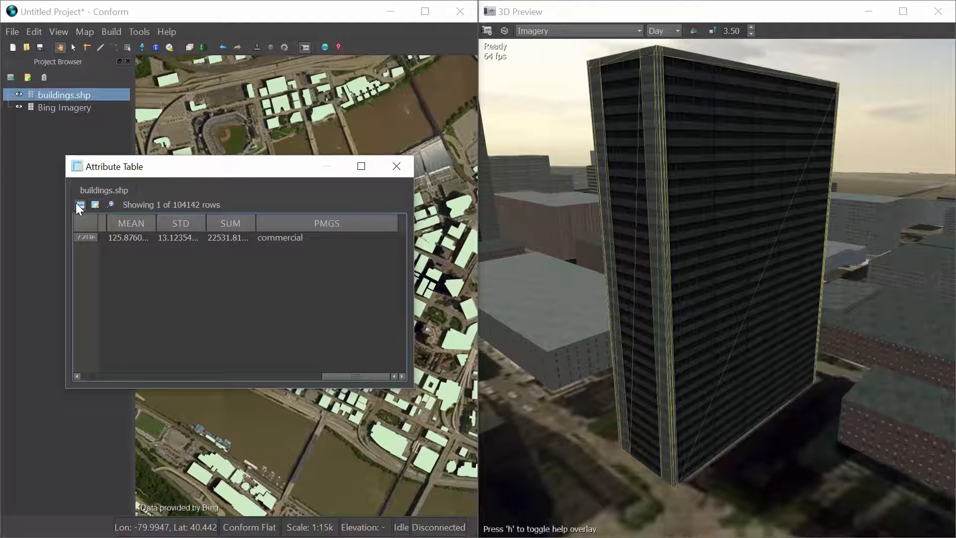
click(95, 205)
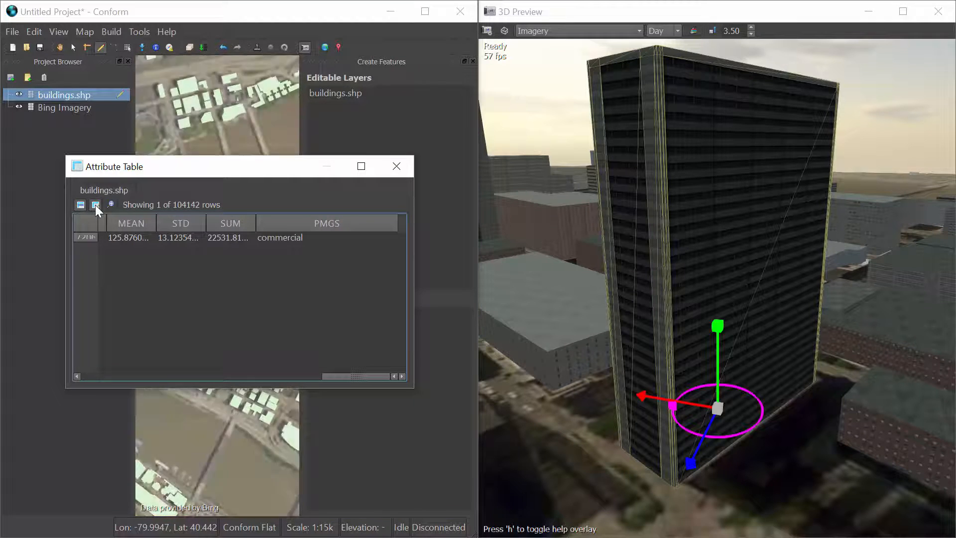
click(317, 237)
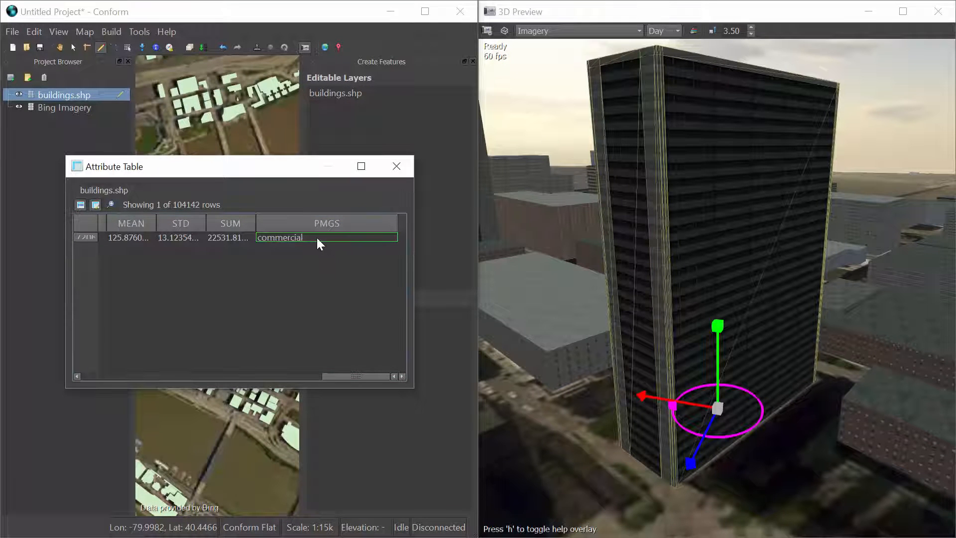
double_click(317, 237)
text(pittsburgh commercial (PMGL))
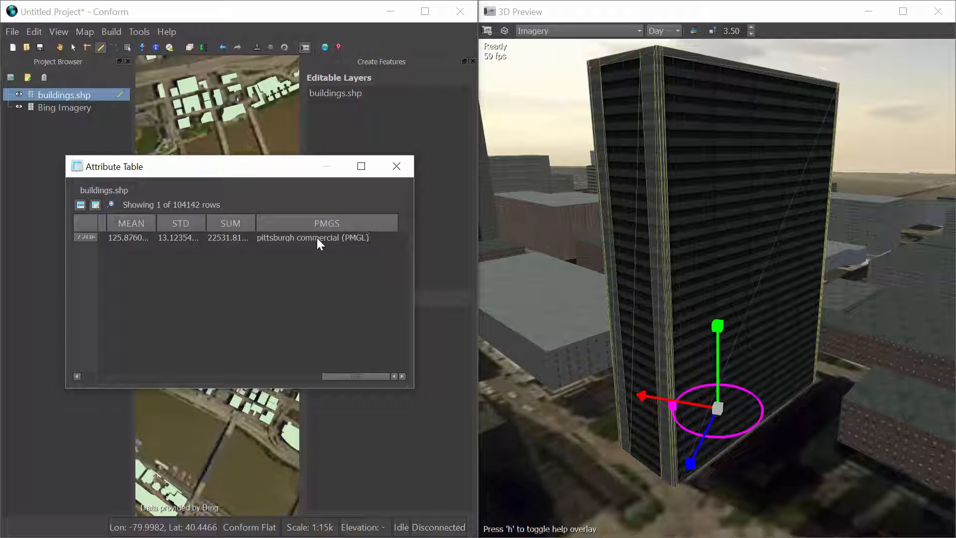
key(Return)
click(852, 369)
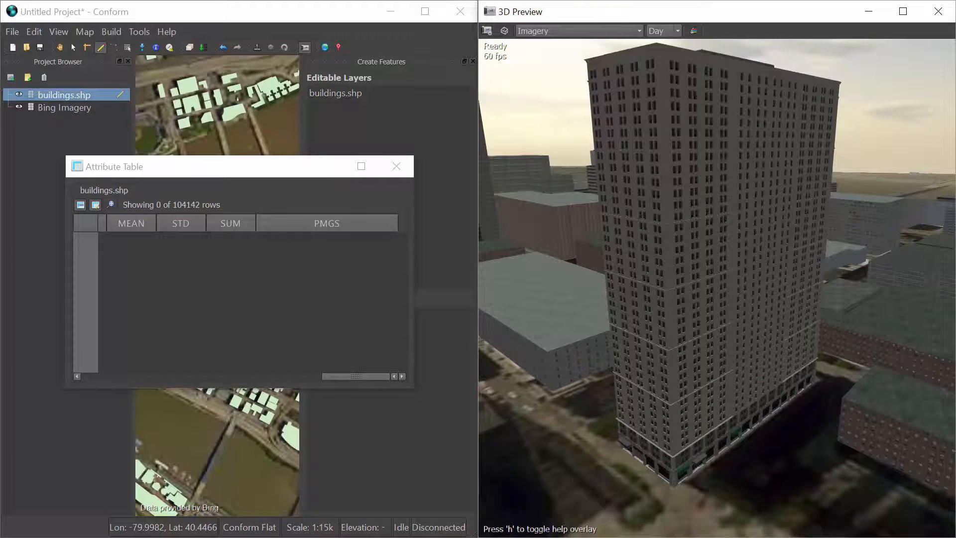
Fly around the regenerated tower in the 3D preview and inspect its facade and the neighbouring buildings.
drag(852, 368, 826, 365)
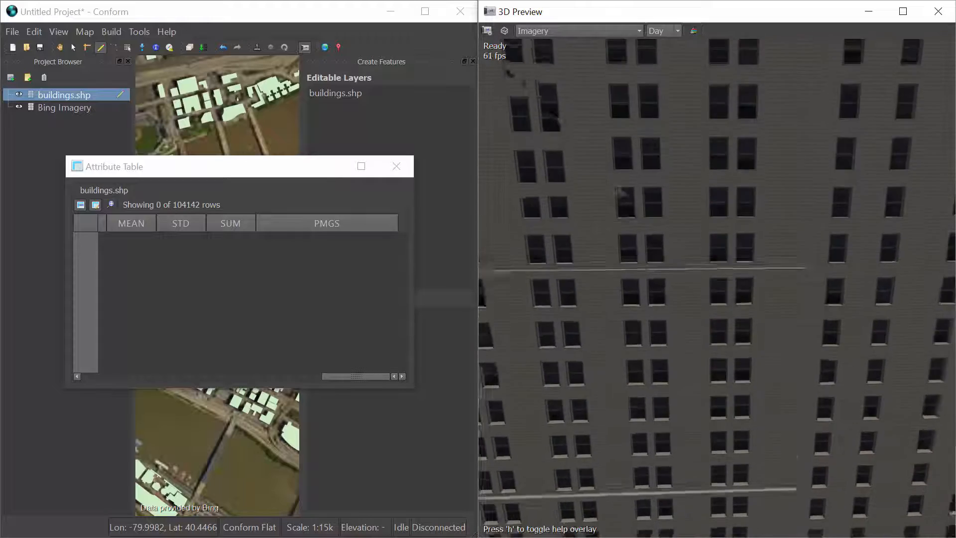
key(e)
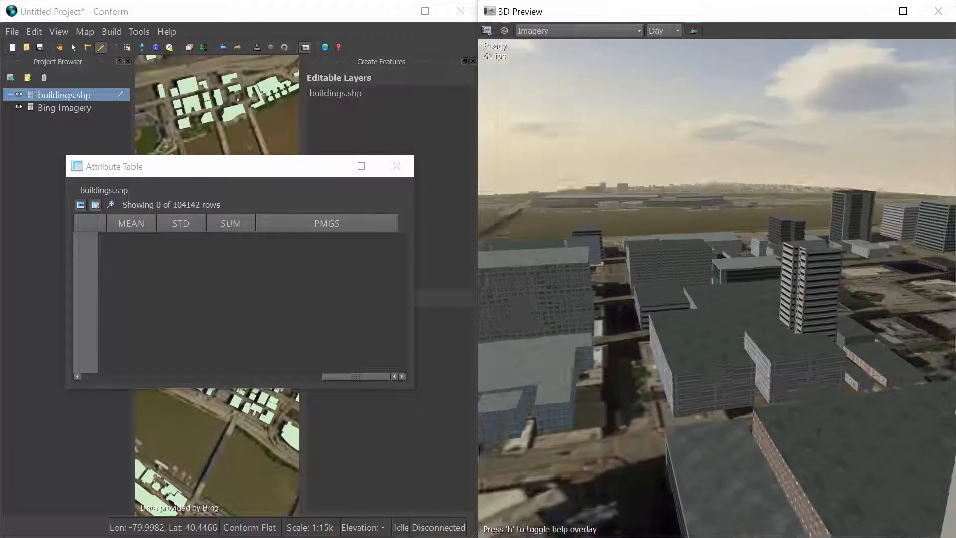
key(w)
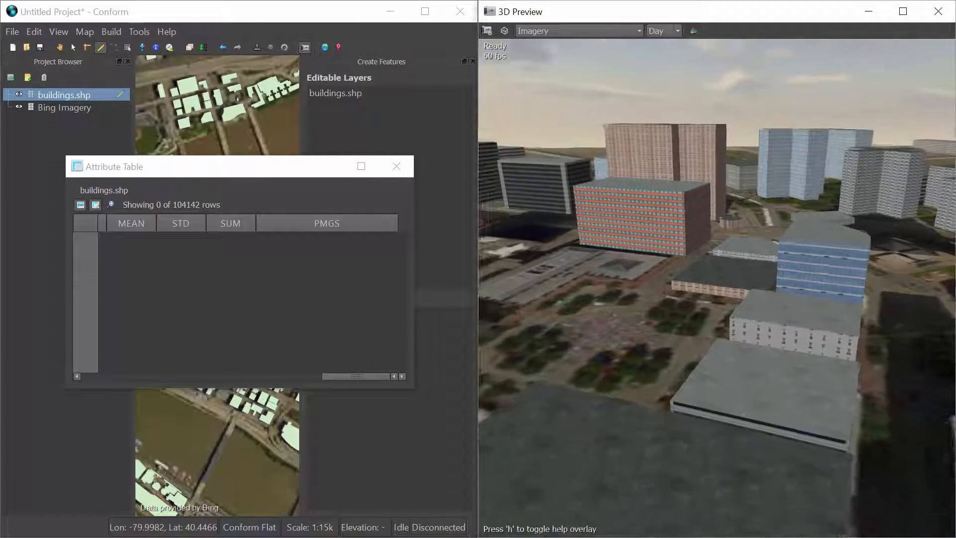
key(s)
key(s)
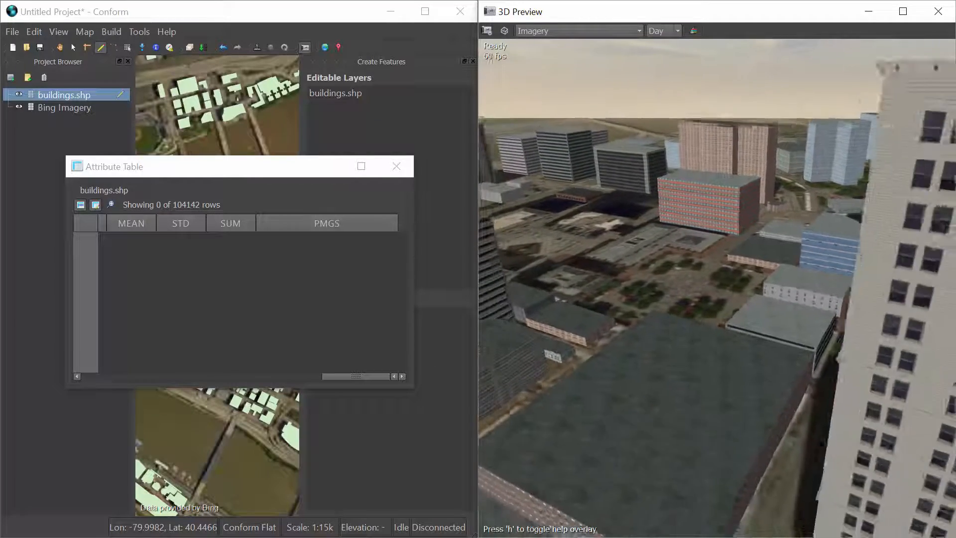
key(w)
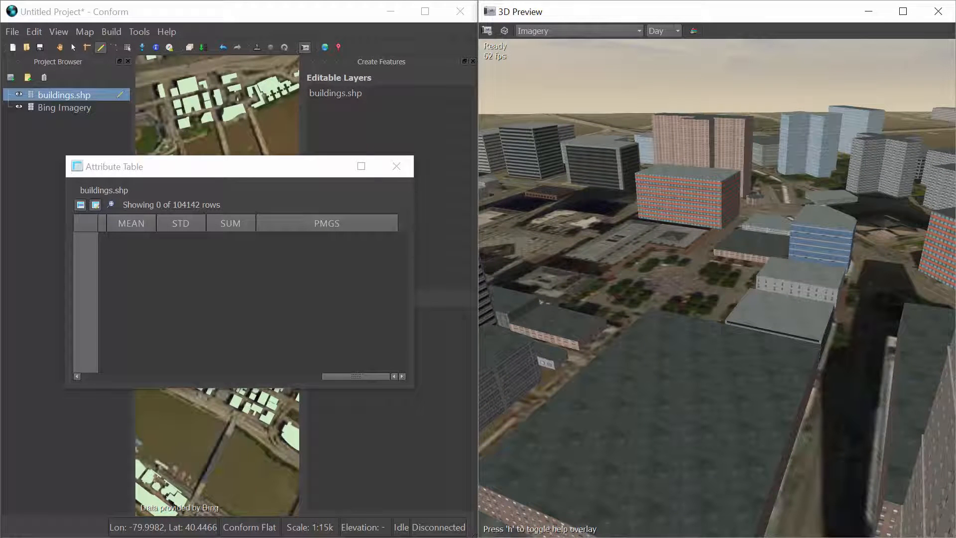
Uncover the map and select the three adjacent building footprints beside the tower.
drag(280, 165, 254, 33)
scroll(216, 297, up, 2)
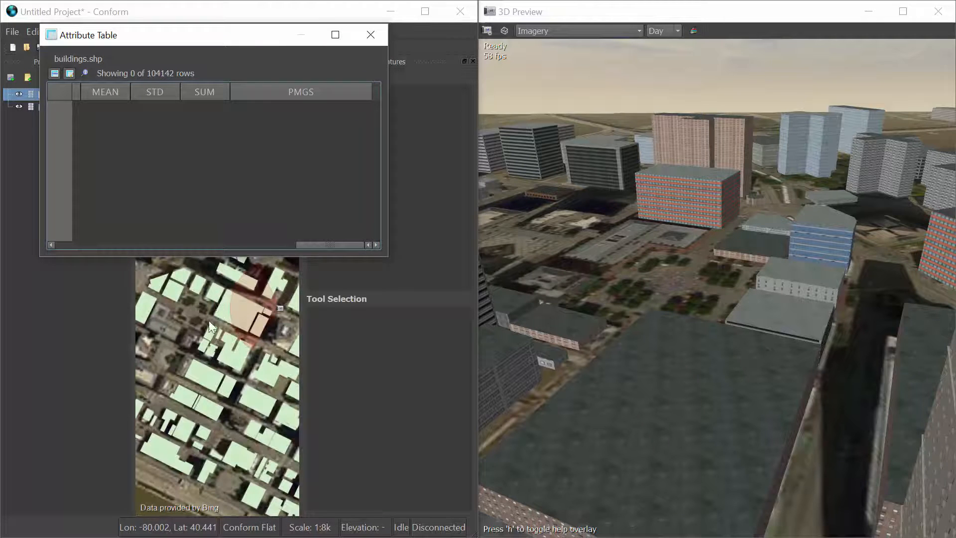
drag(194, 285, 228, 308)
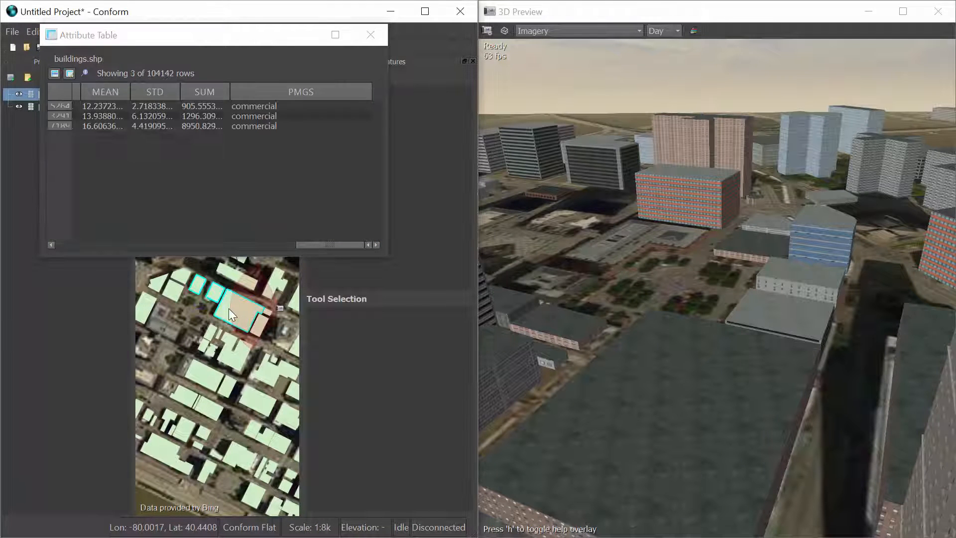
Set the PMGS value of all three selected buildings to pittsburgh commercial (PMGL).
double_click(287, 105)
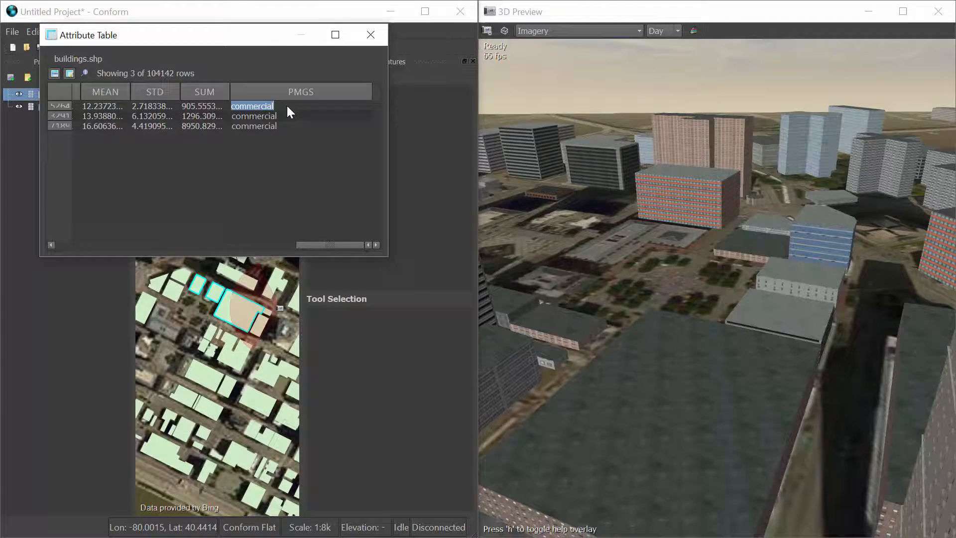
text(pittsburgh commercial (PMGL))
double_click(285, 113)
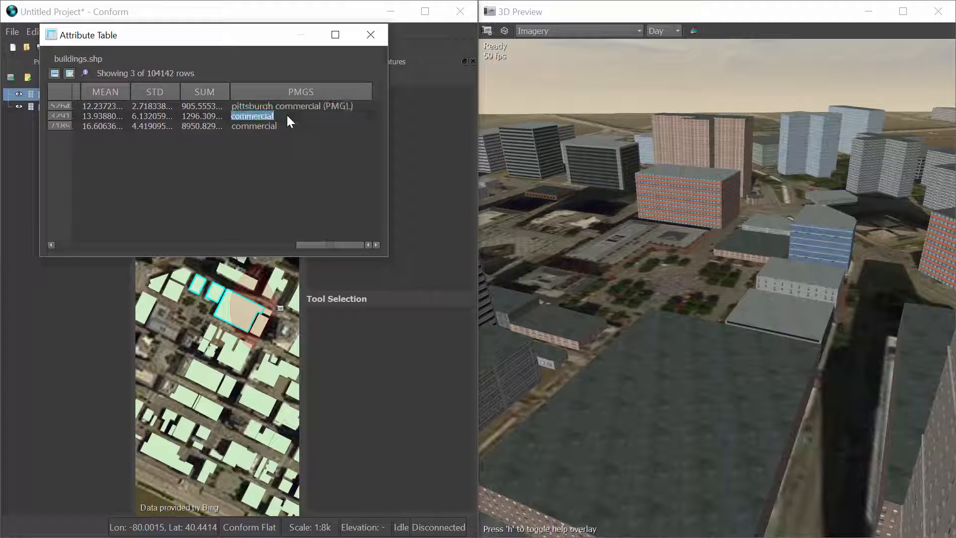
text(pittsburgh commercial (PMGL))
double_click(287, 125)
text(pittsburgh commercial (PMGL))
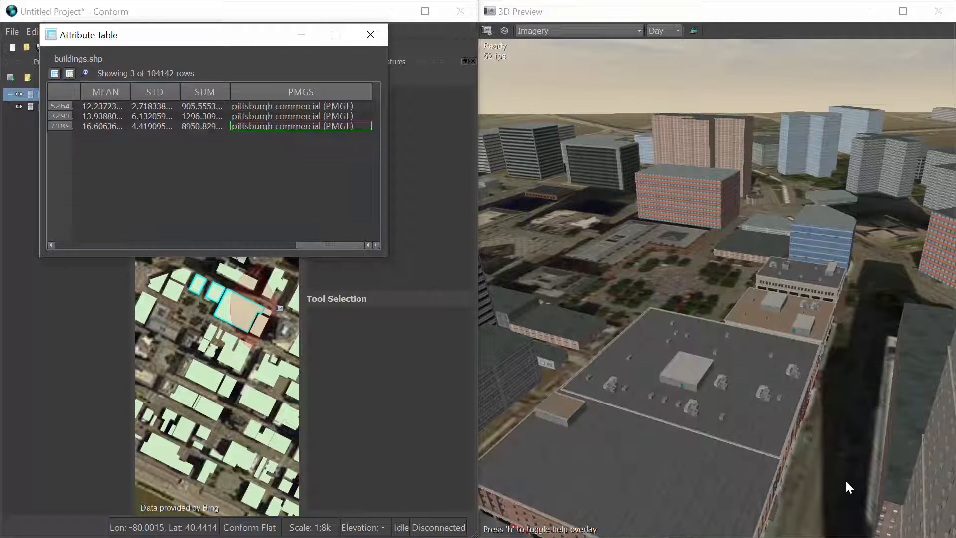
Move down to street level in the 3D preview and inspect the three regenerated buildings.
mouse_move(833, 470)
mouse_down()
mouse_move(838, 455)
mouse_move(839, 469)
mouse_move(857, 471)
mouse_move(861, 456)
mouse_move(763, 449)
mouse_up()
key(q)
key(w)
key(s)
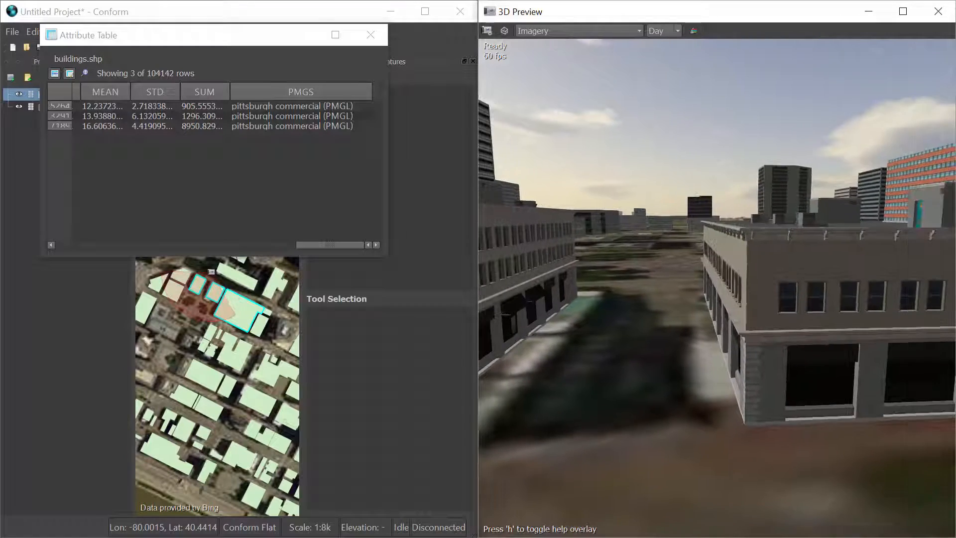
Fly along the street in the 3D preview to the brick building and examine its ground-floor storefronts up close.
mouse_move(752, 427)
mouse_down()
mouse_move(742, 424)
mouse_move(774, 404)
mouse_move(716, 407)
mouse_move(657, 428)
mouse_move(745, 459)
mouse_move(670, 476)
mouse_move(755, 468)
mouse_up()
key(w)
key(w)
key(w)
key(w)
key(w)
key(w)
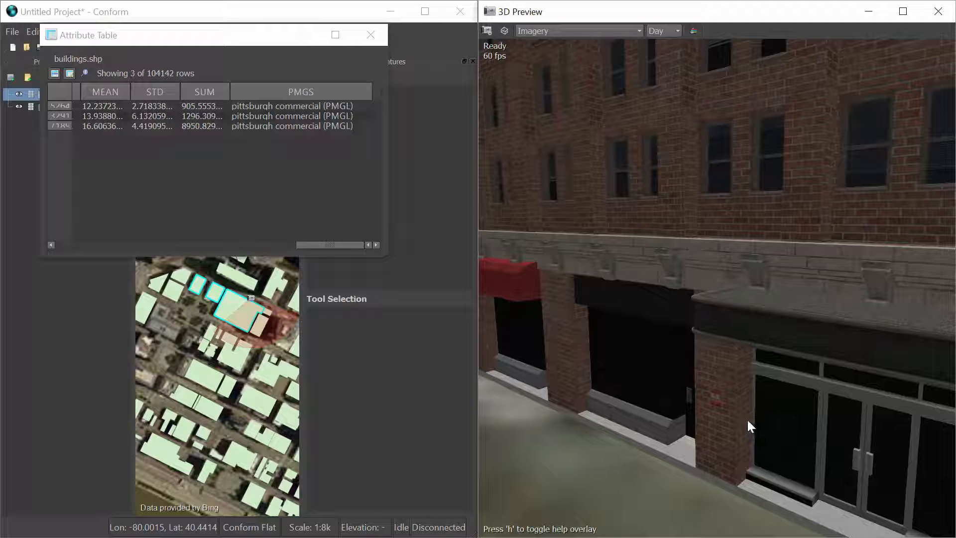
Pan the map south to the wooded residential neighbourhood and show the 3D preview at that location.
scroll(202, 381, down, 5)
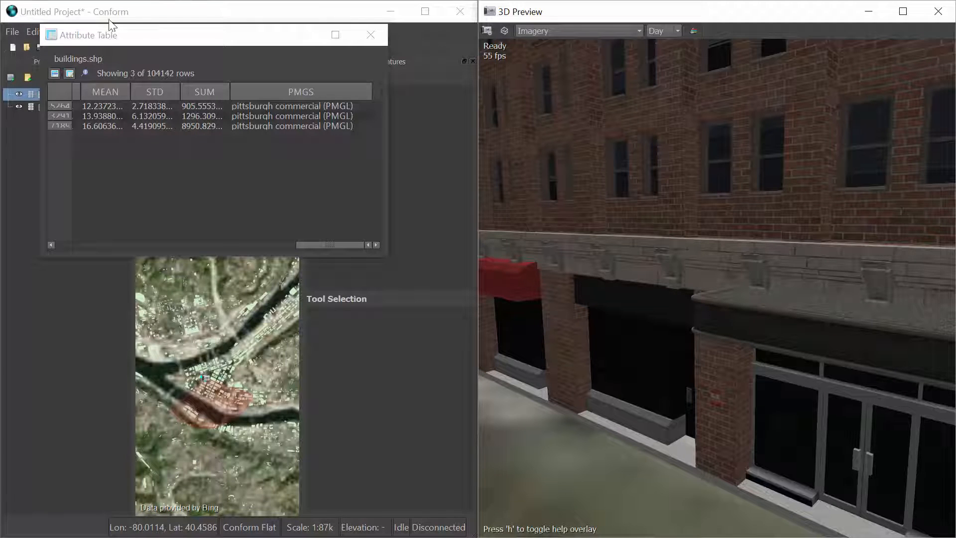
drag(149, 42, 144, 98)
click(60, 48)
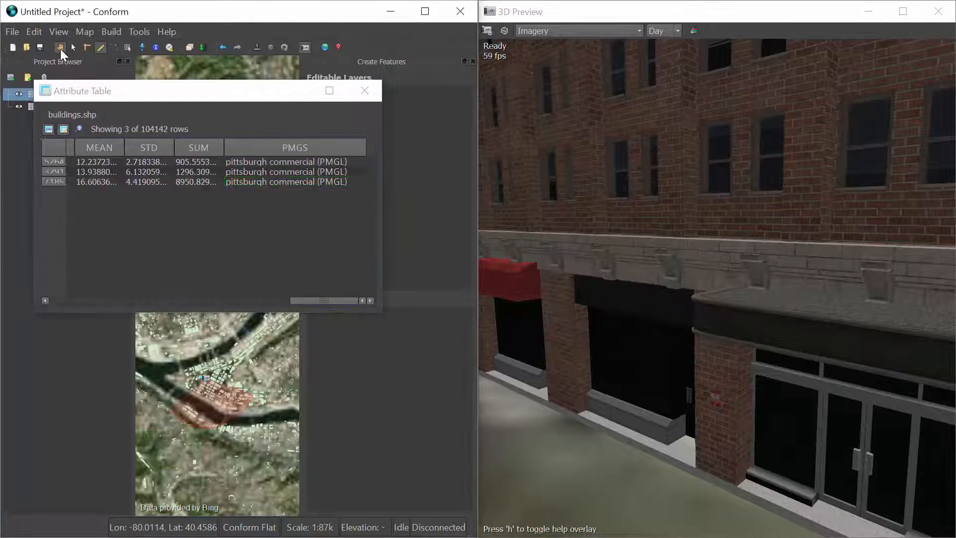
drag(232, 423, 260, 278)
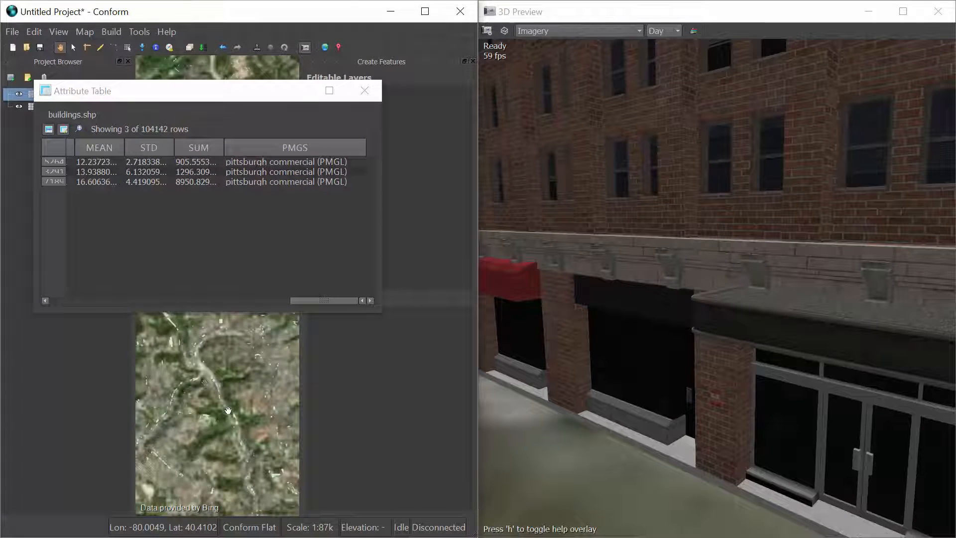
scroll(233, 438, up, 2)
scroll(209, 431, up, 3)
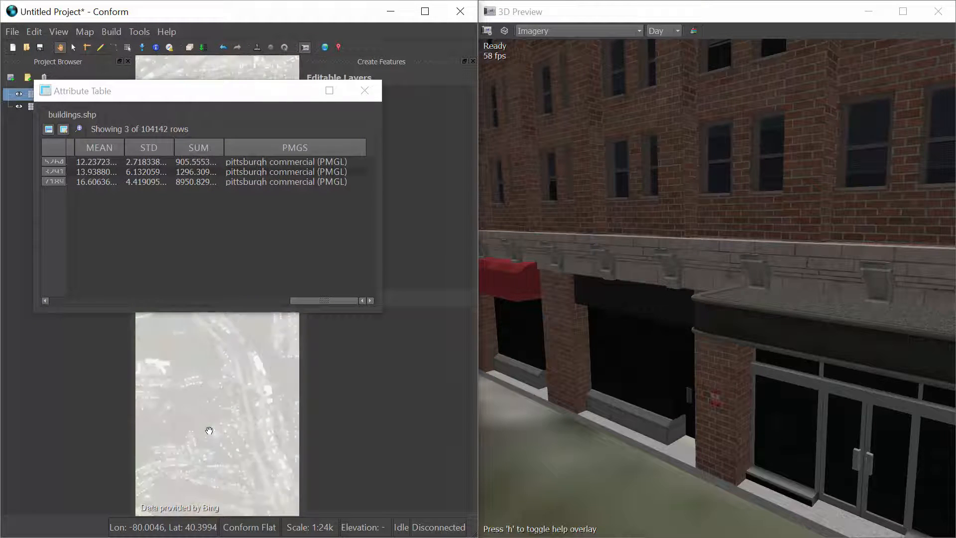
scroll(209, 431, up, 2)
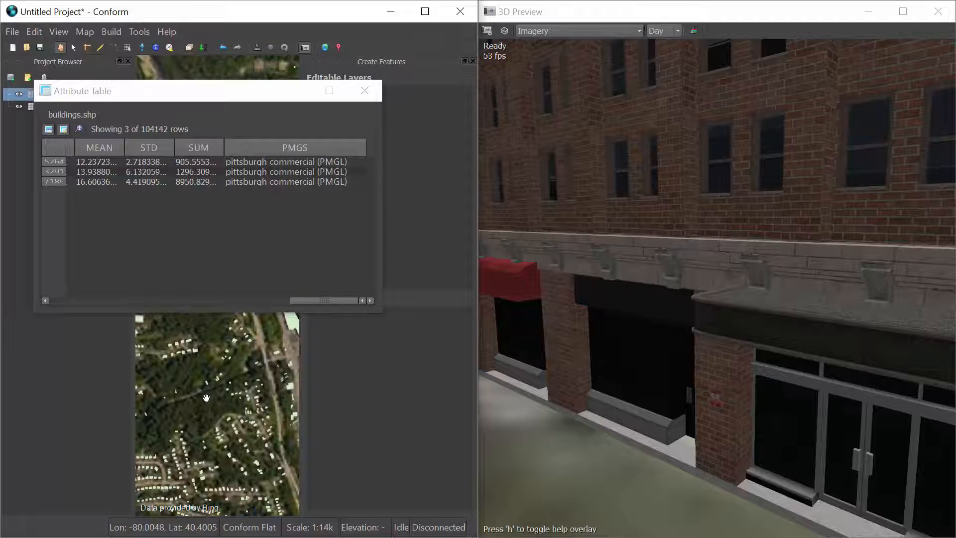
right_click(205, 390)
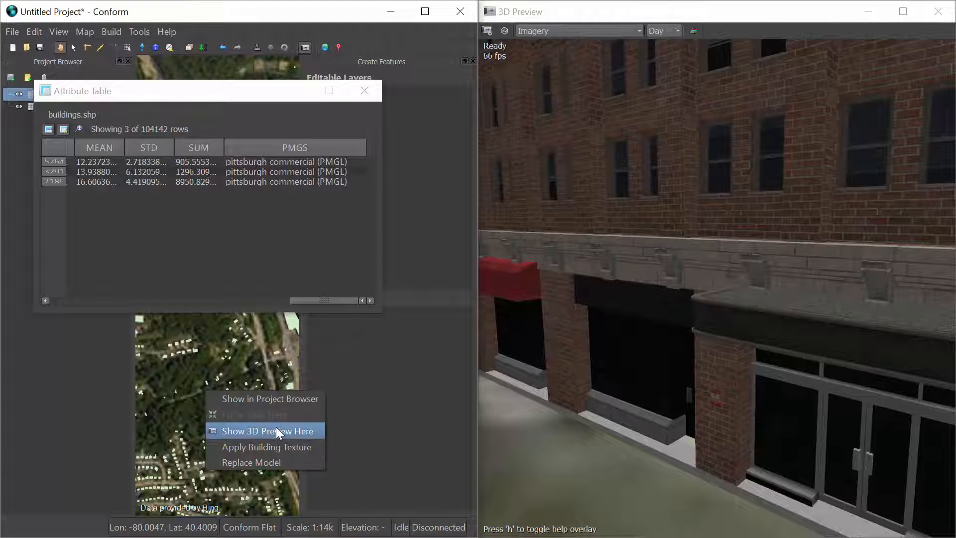
click(276, 431)
Select the small flat-roofed building nearest the camera in the 3D preview and set its PMGS value to pittsburgh residential (PMGL).
drag(744, 397, 751, 445)
key(w)
key(w)
key(w)
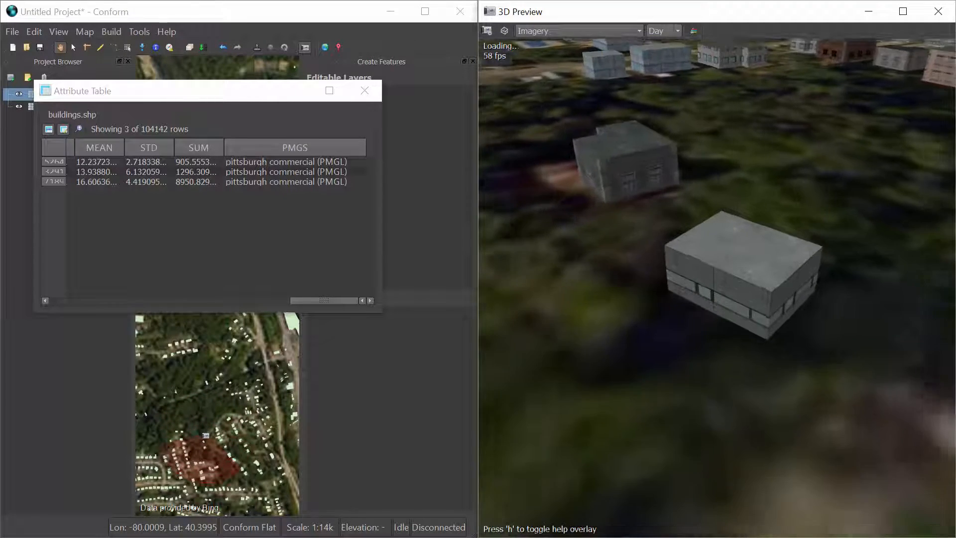
click(753, 273)
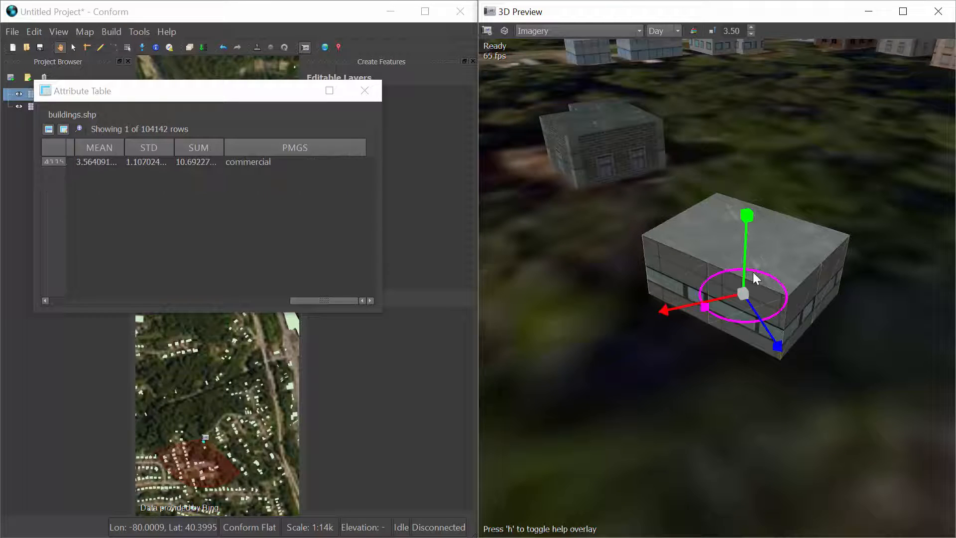
double_click(255, 161)
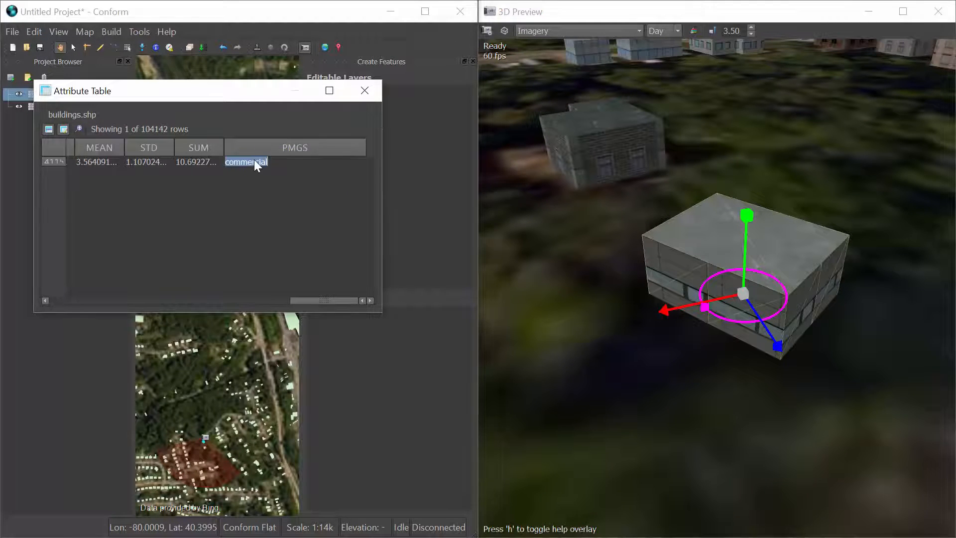
text(pittsburgh residential (PMGL))
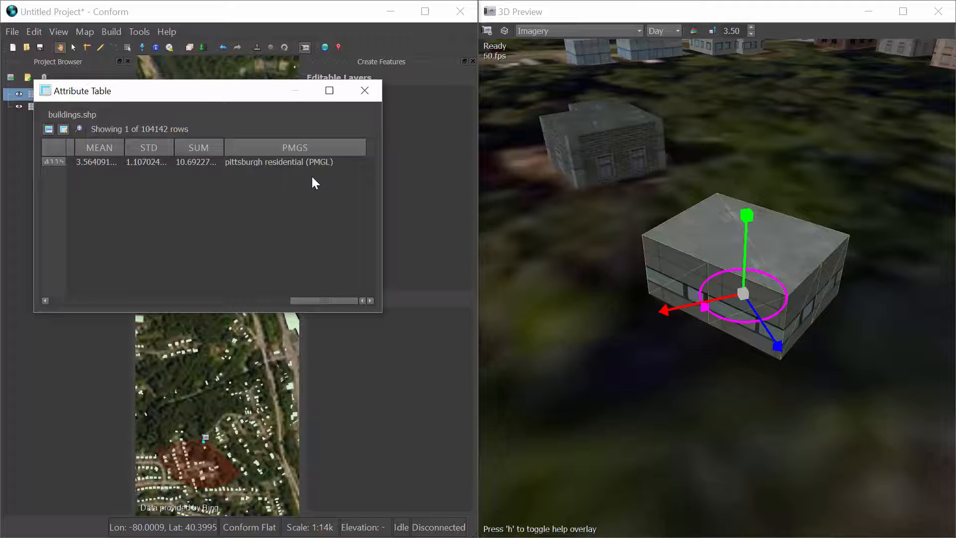
key(Return)
click(875, 401)
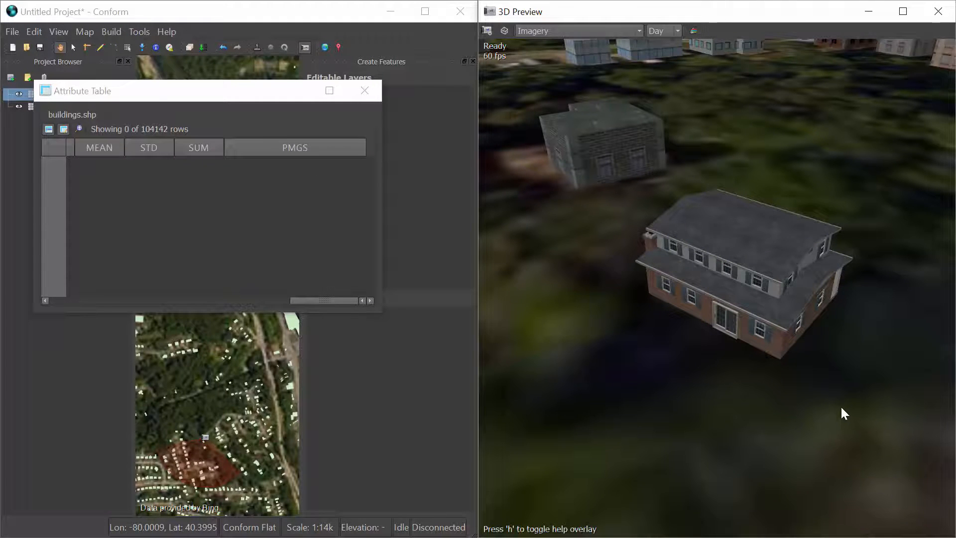
Descend toward the regenerated house in the 3D preview and inspect its roof, windows and brick walls up close.
key(q)
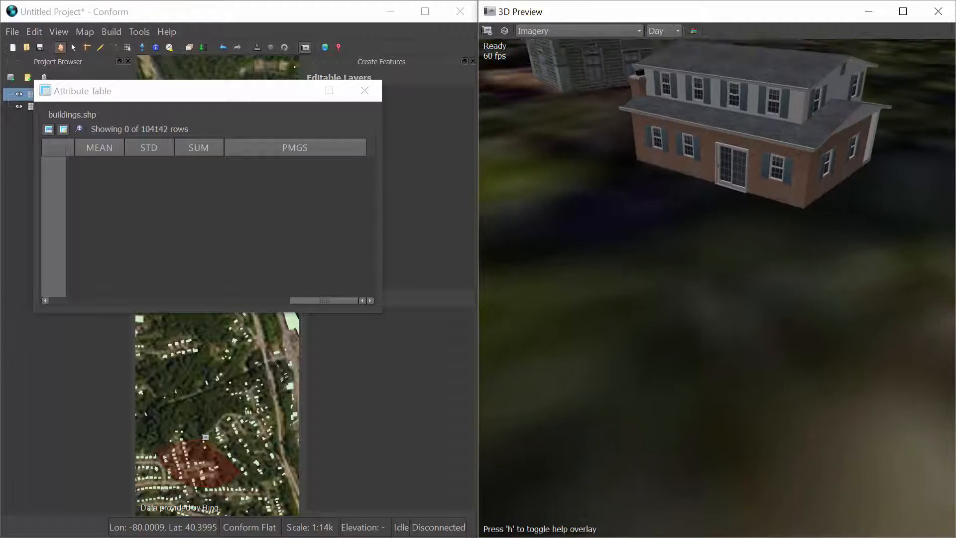
drag(746, 308, 767, 139)
key(w)
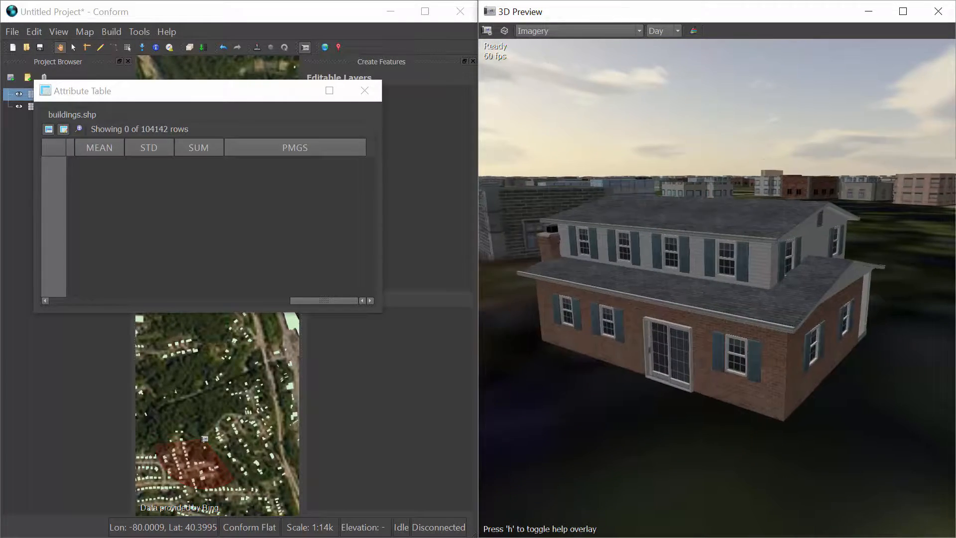
key(w)
key(s)
key(w)
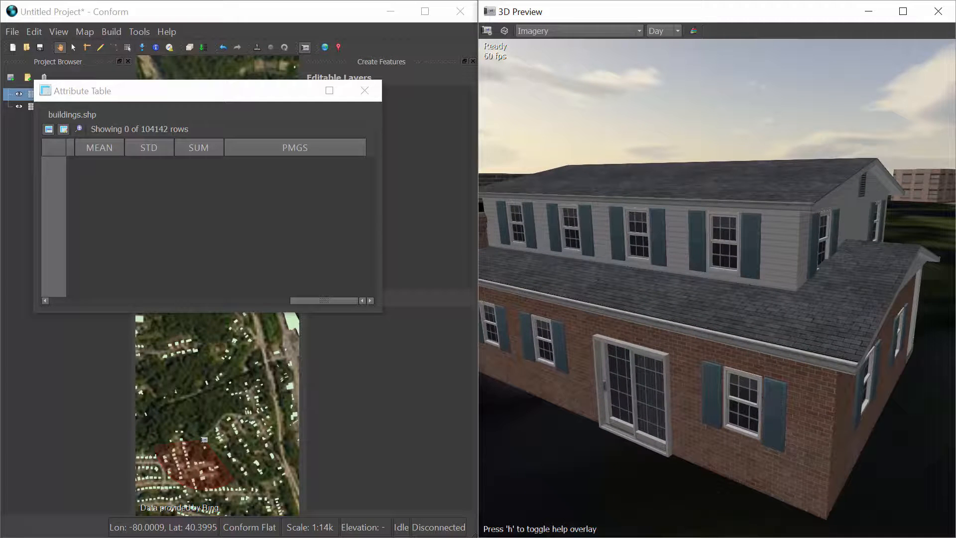